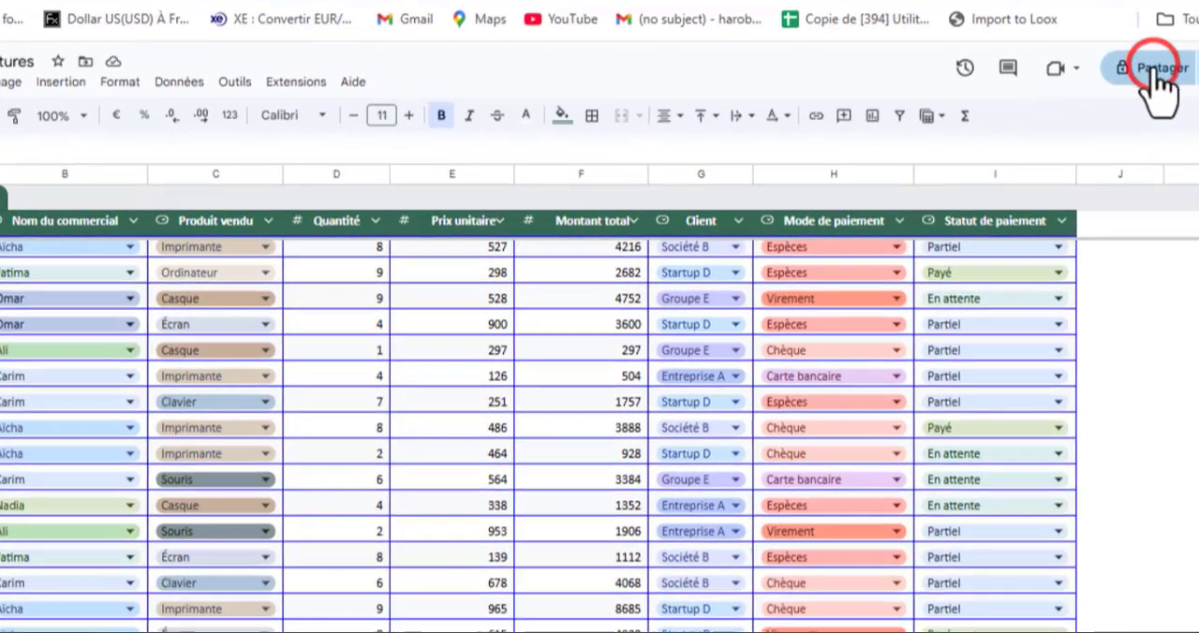
{"action": "left_click", "coordinate": [1150, 71]}
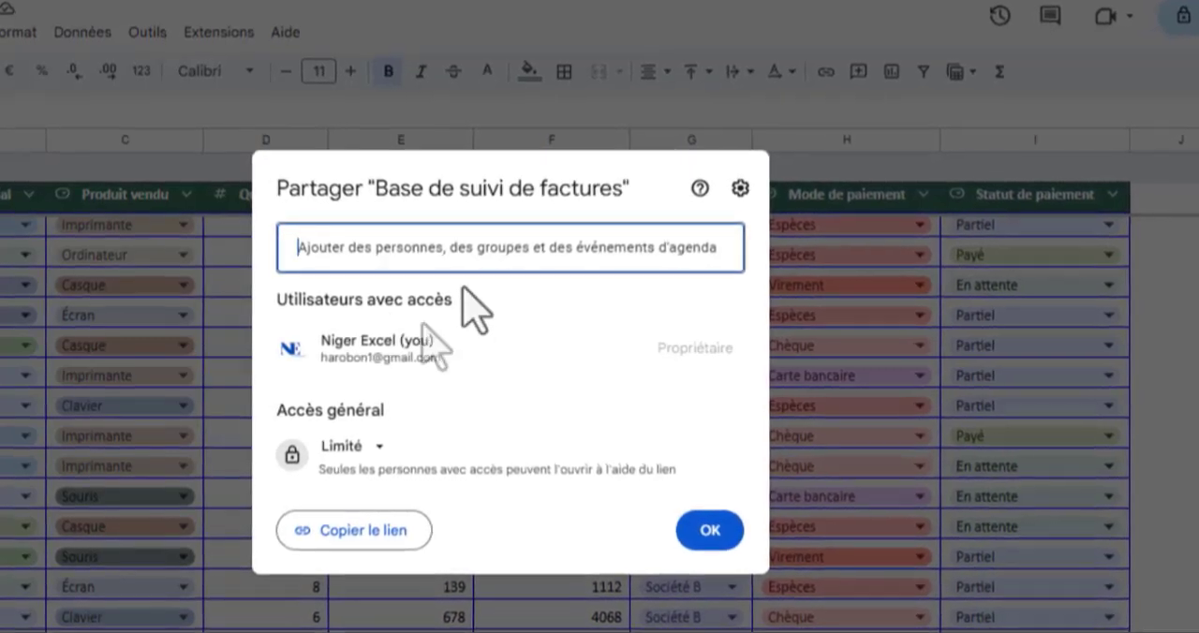
{"action": "left_click", "coordinate": [453, 255]}
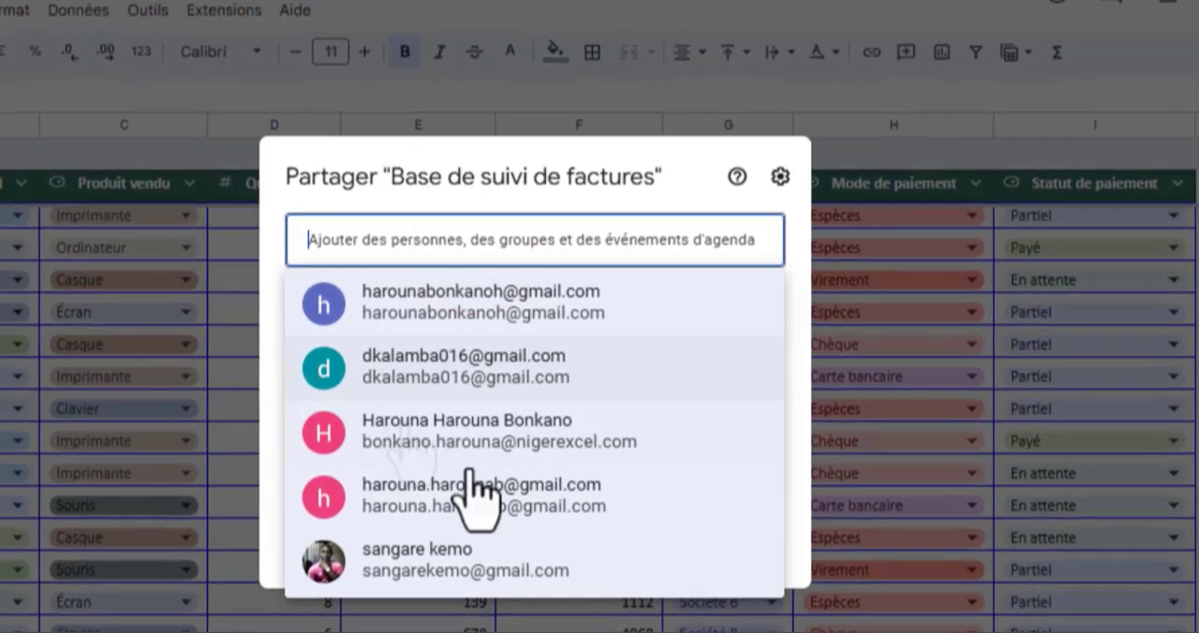
{"action": "left_click", "coordinate": [529, 323]}
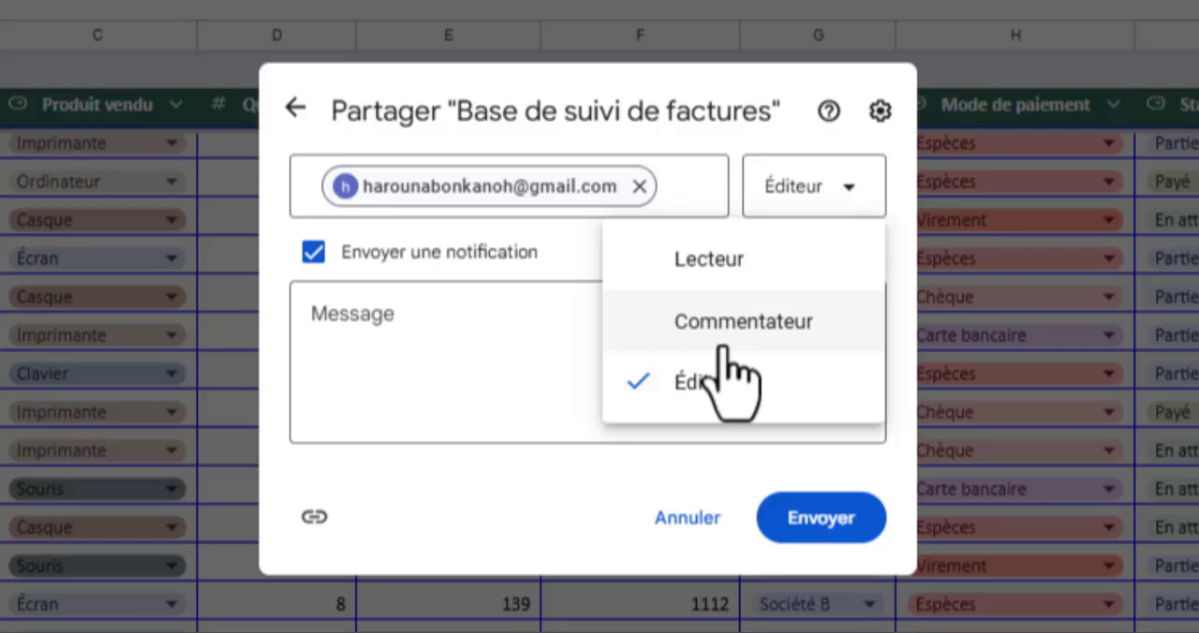
{"action": "left_click", "coordinate": [459, 345]}
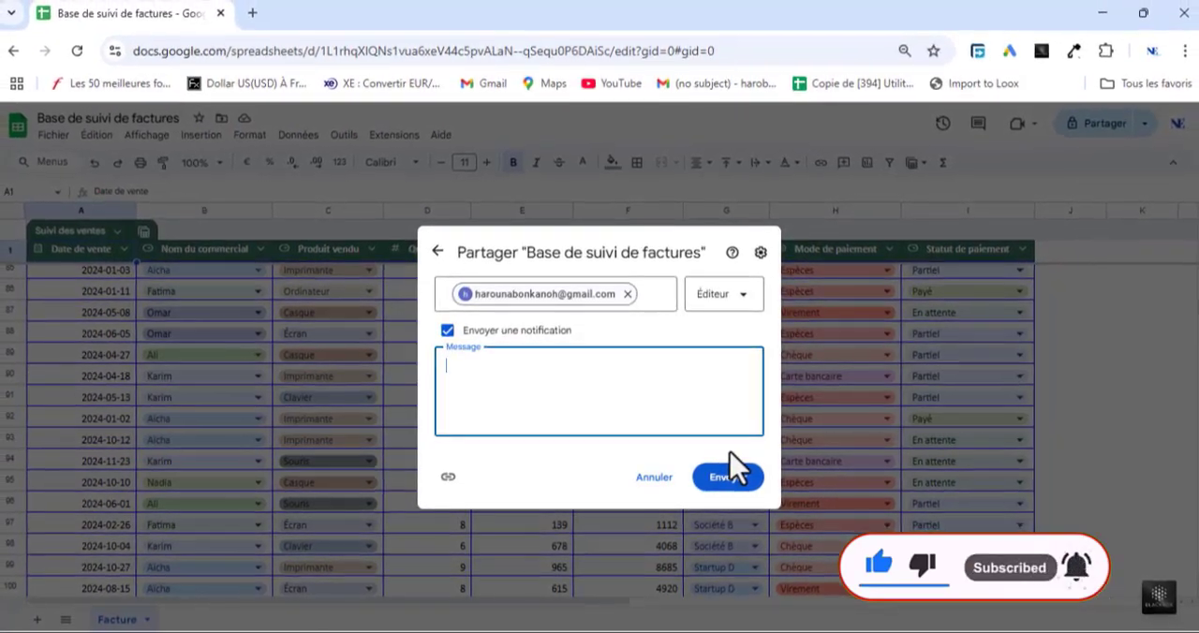
{"action": "left_click", "coordinate": [854, 341]}
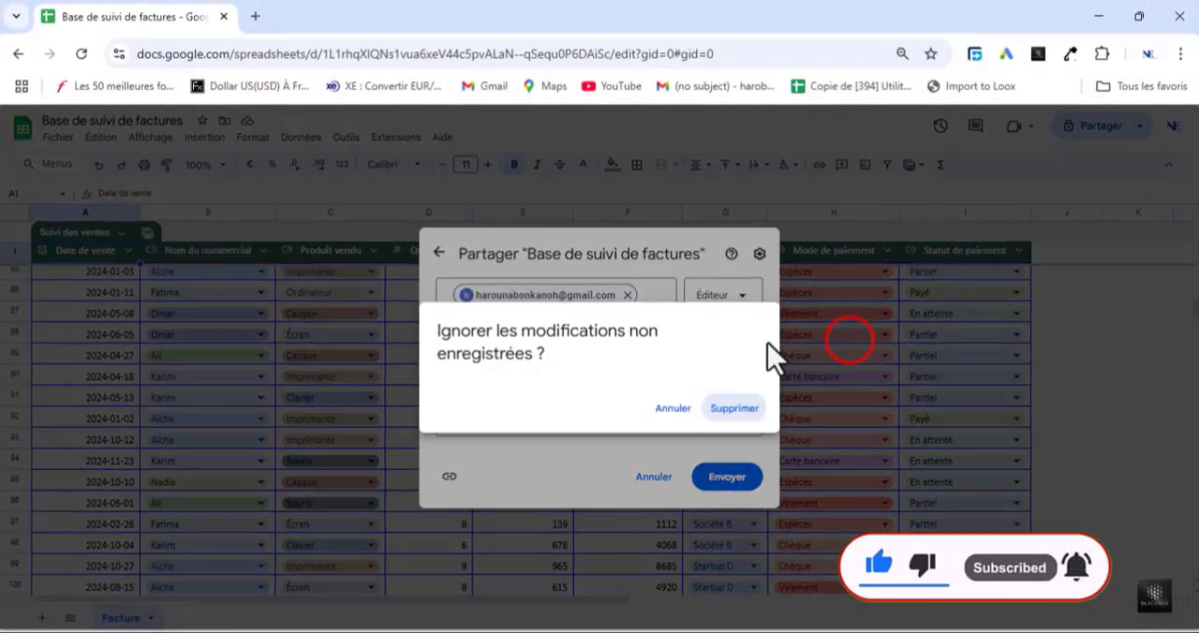
{"action": "left_click", "coordinate": [736, 409]}
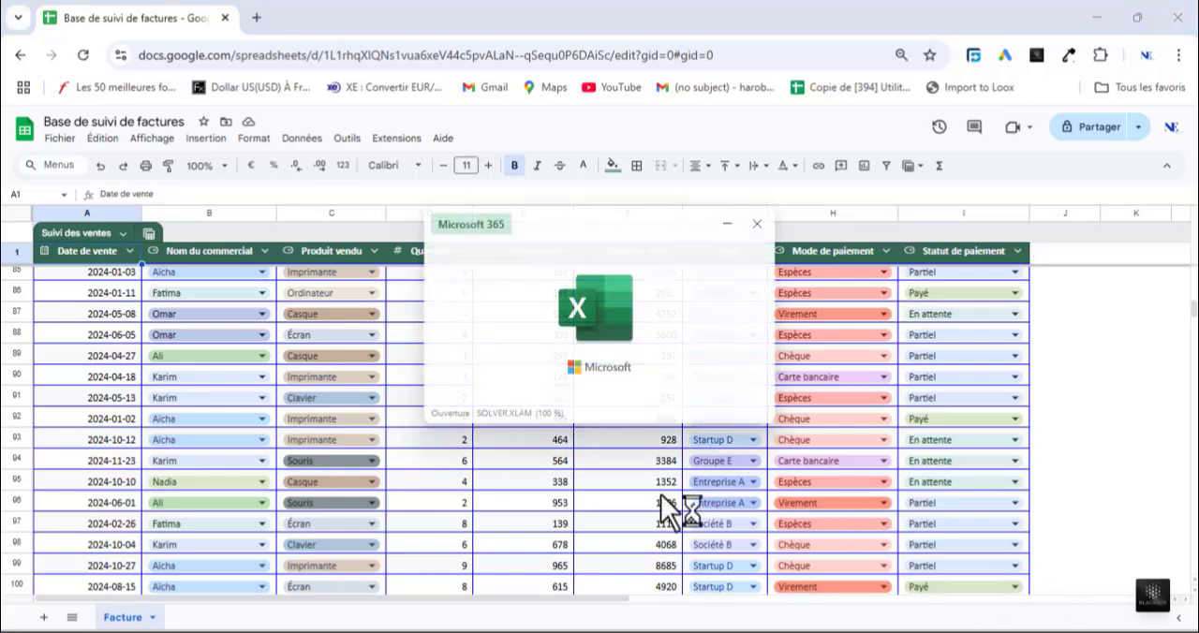
Step: Open the spreadsheet's web publishing settings and choose the Facture sheet as the content for the link
{"action": "left_click", "coordinate": [270, 201]}
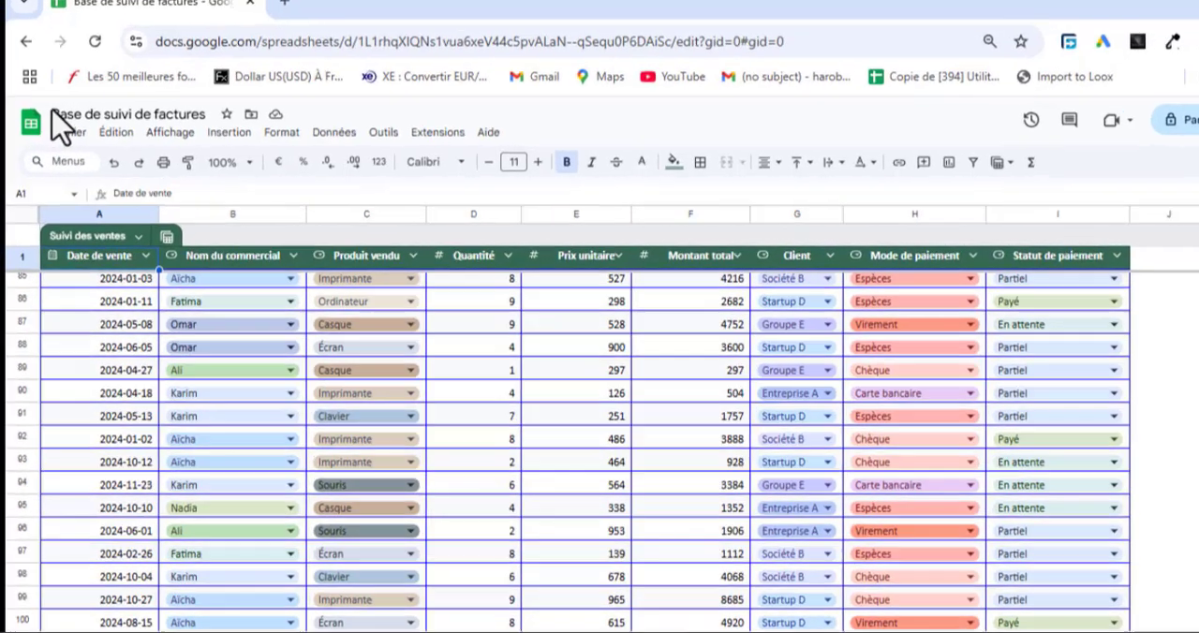
{"action": "left_click", "coordinate": [53, 138]}
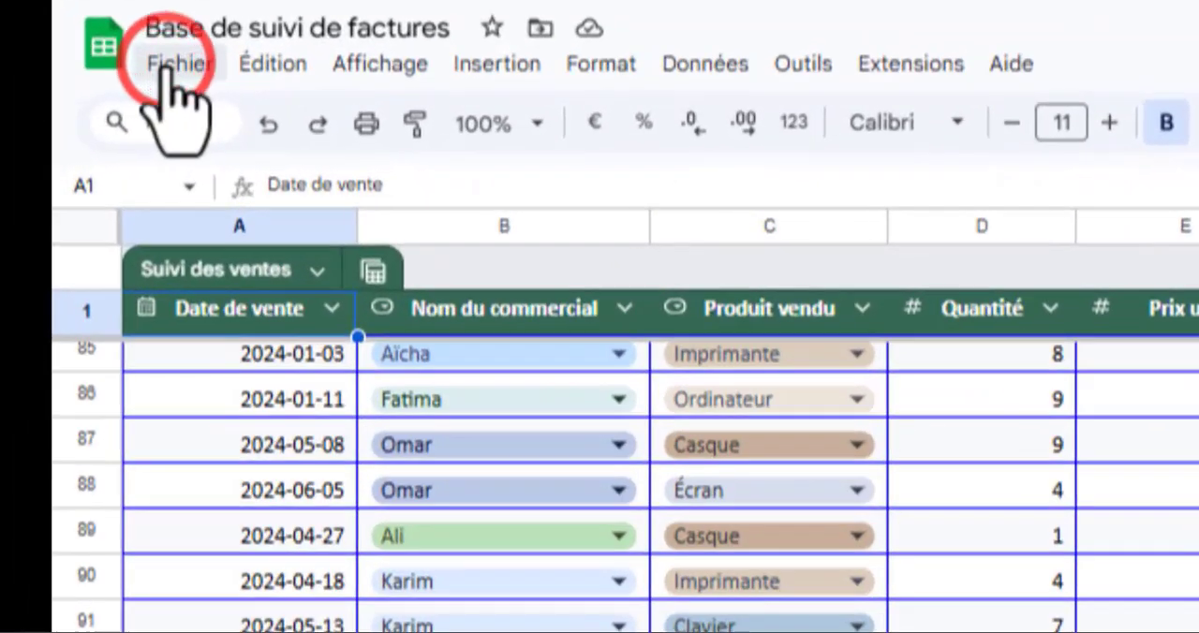
{"action": "mouse_move", "coordinate": [353, 352]}
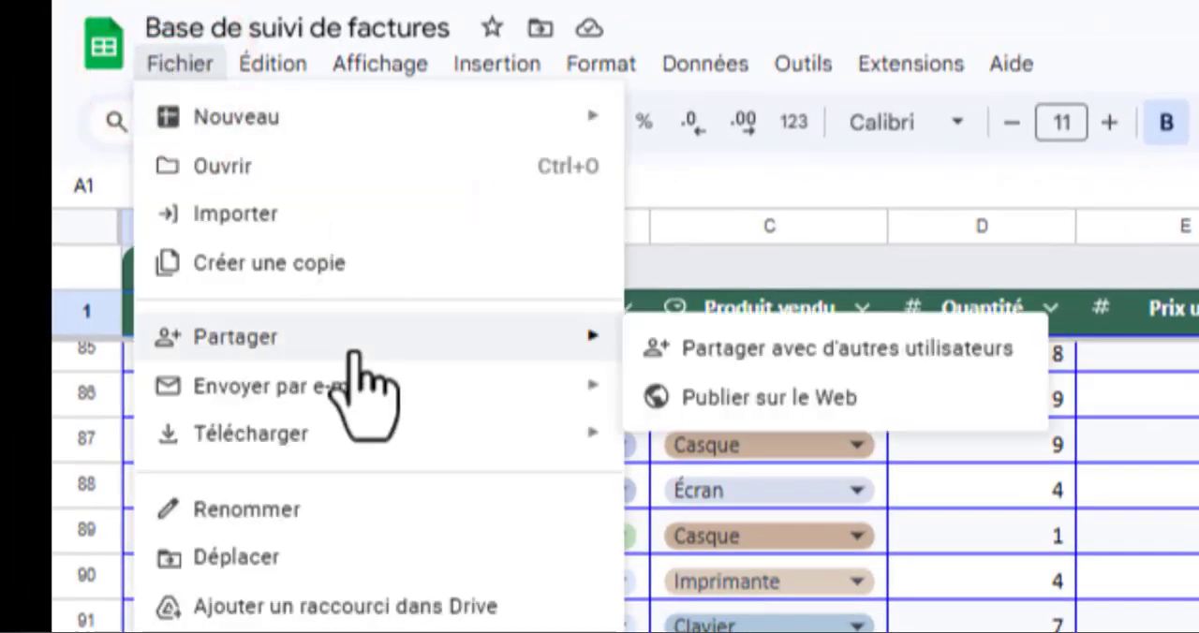
{"action": "left_click", "coordinate": [777, 403]}
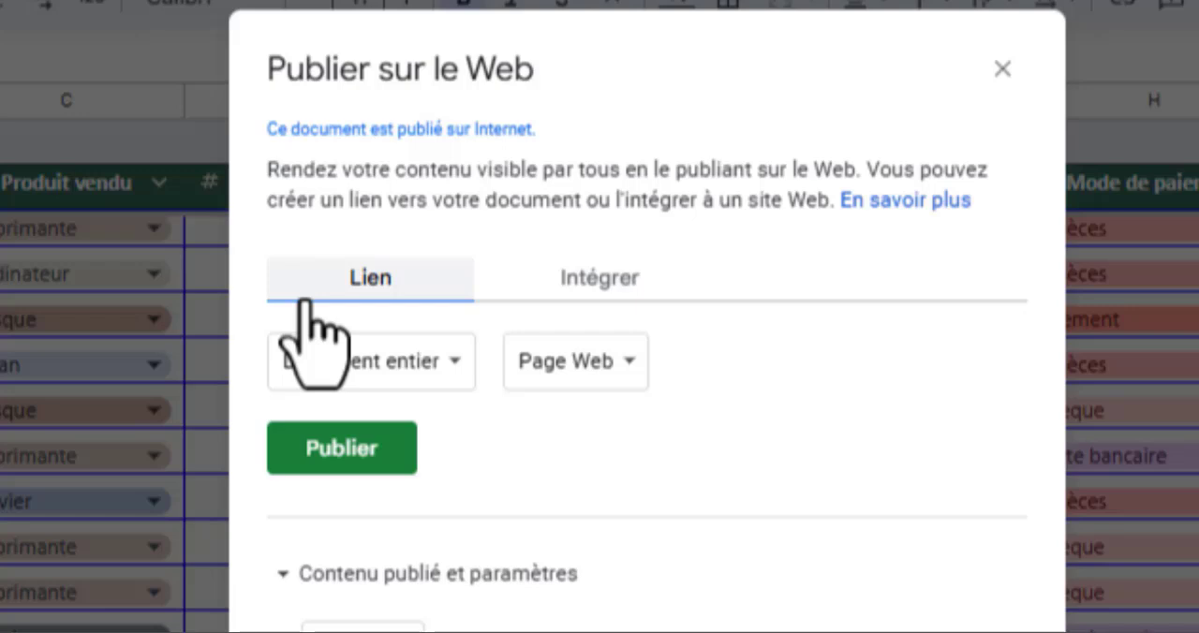
{"action": "left_click", "coordinate": [457, 365]}
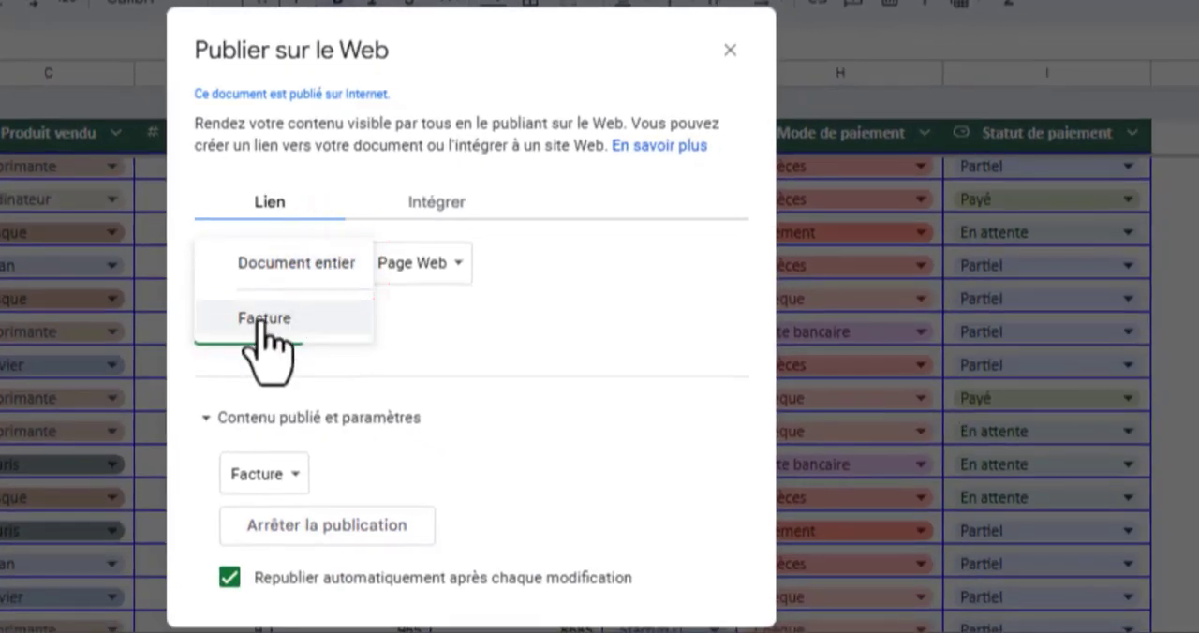
{"action": "left_click", "coordinate": [277, 318]}
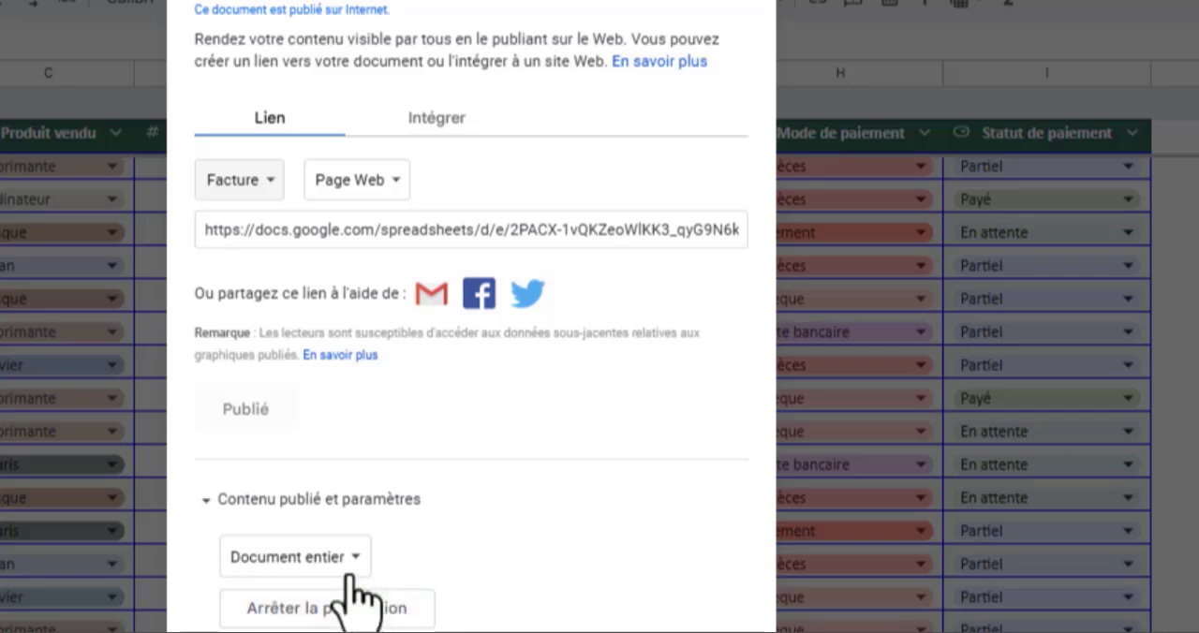
{"action": "left_click", "coordinate": [205, 501]}
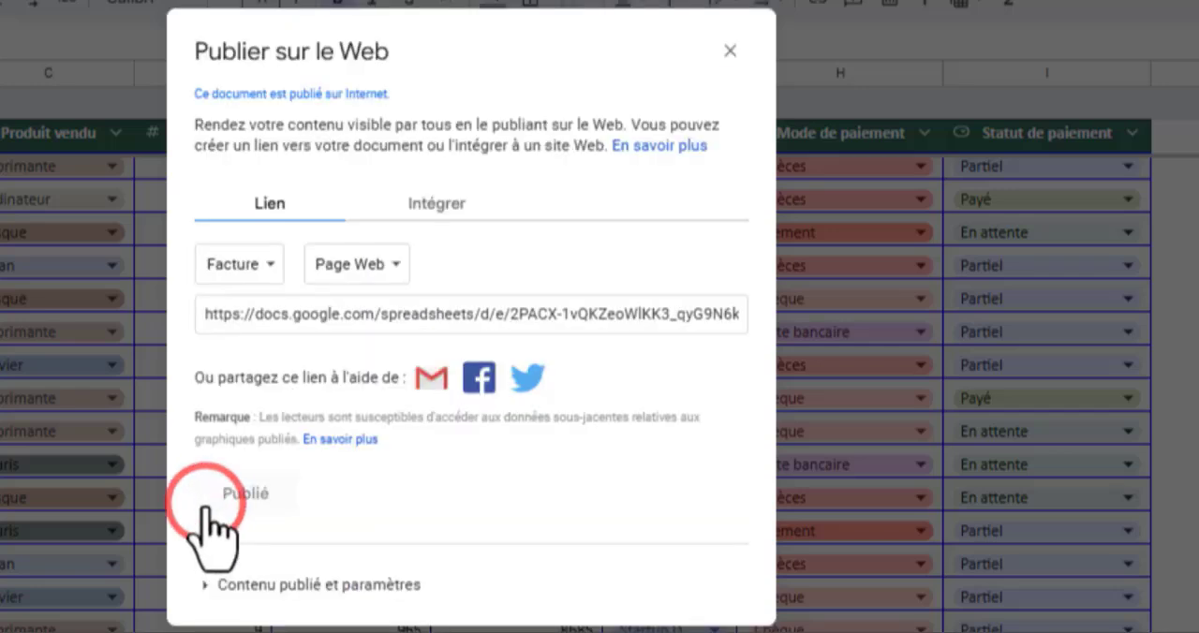
{"action": "left_click", "coordinate": [202, 585]}
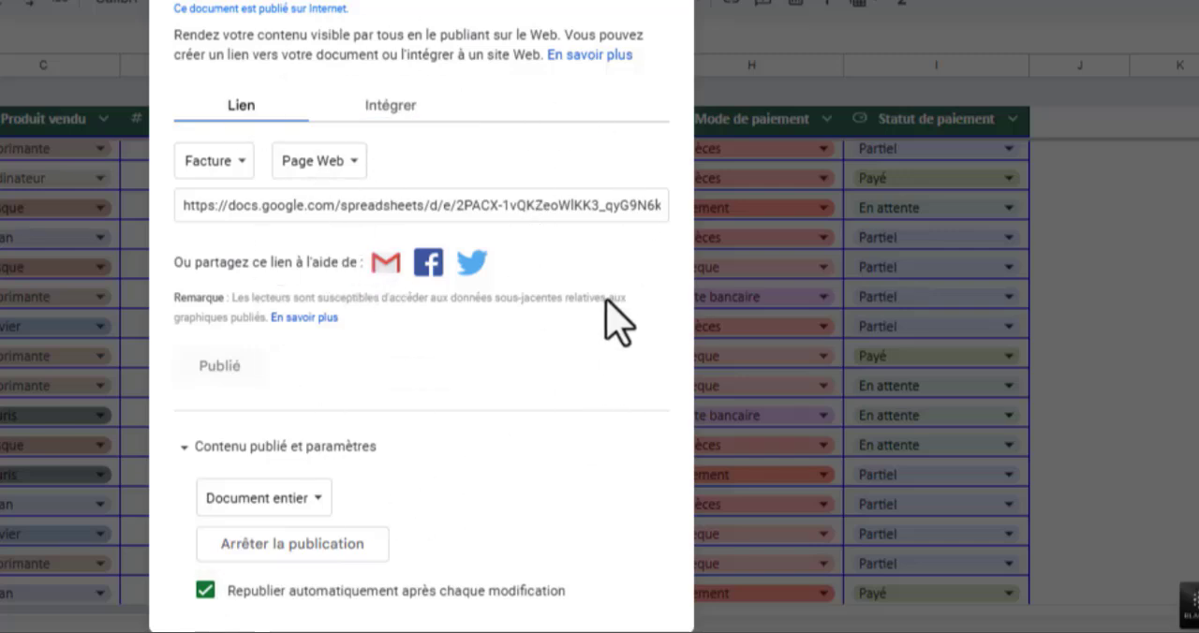
Step: Copy the Facture sheet's published web page link and close the publishing dialog
{"action": "left_click", "coordinate": [540, 205]}
{"action": "right_click", "coordinate": [540, 205]}
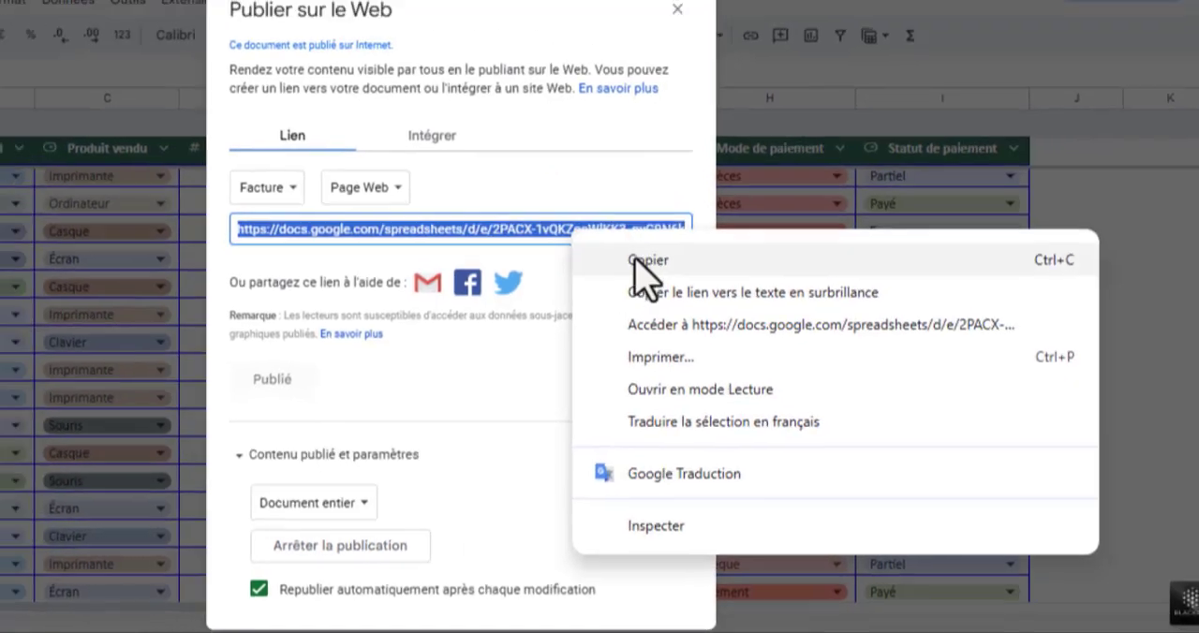
{"action": "left_click", "coordinate": [588, 259]}
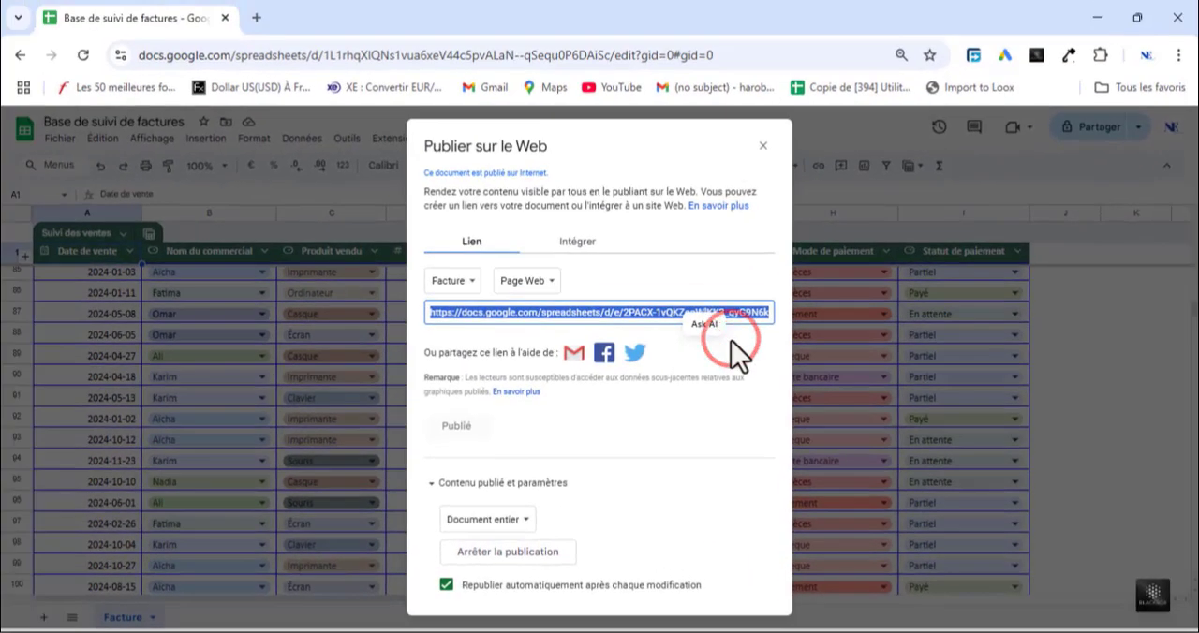
{"action": "left_click", "coordinate": [762, 146]}
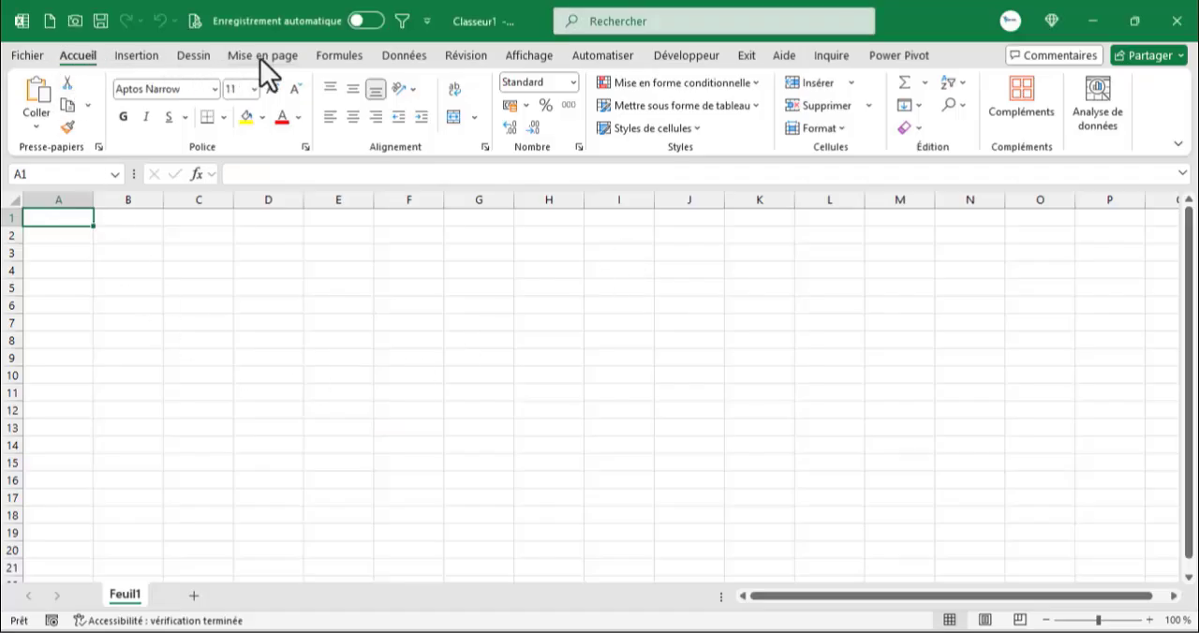
Step: Switch to Excel, get data from the web using the copied link, and open Table 1 for transformation in Power Query
{"action": "left_click", "coordinate": [398, 57]}
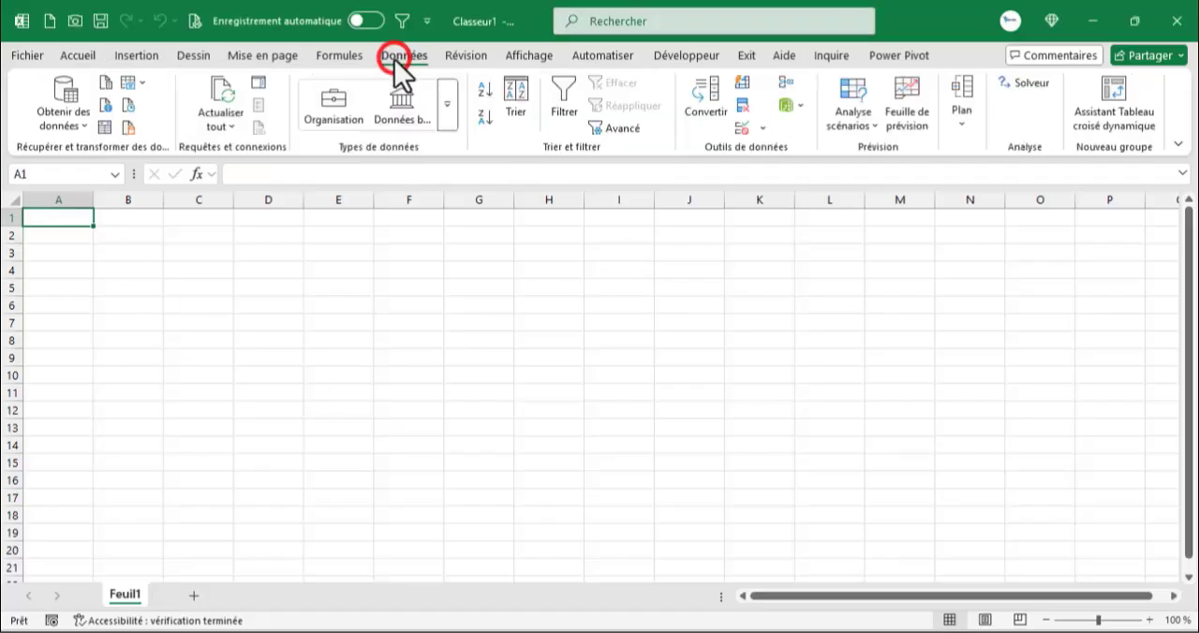
{"action": "left_click", "coordinate": [82, 121]}
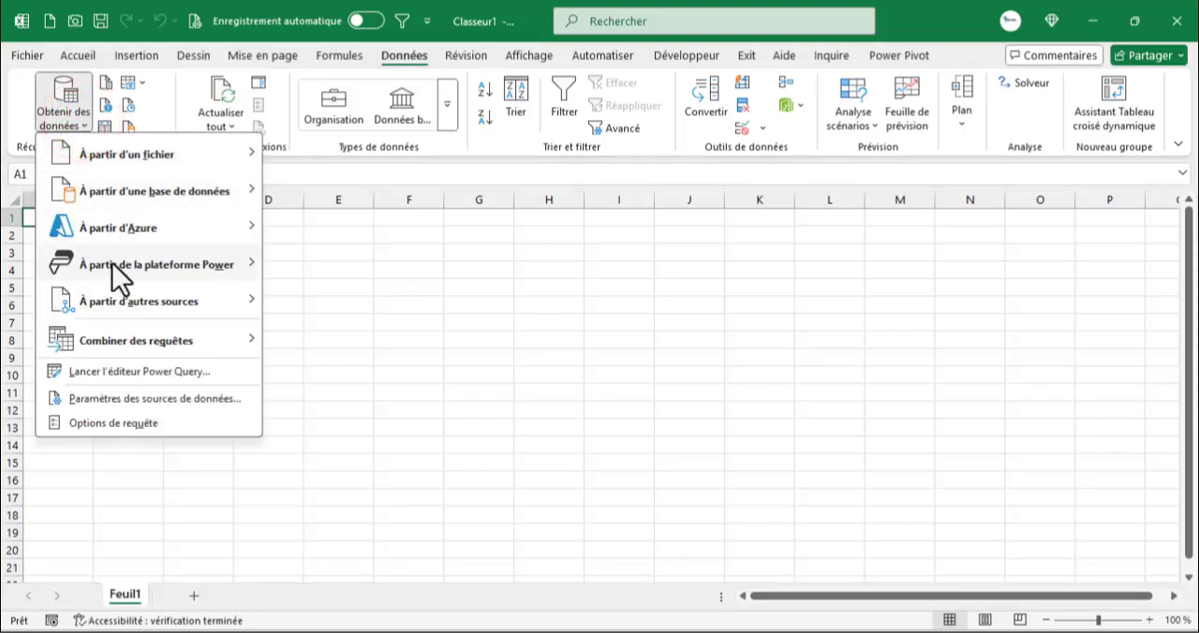
{"action": "mouse_move", "coordinate": [268, 300]}
{"action": "left_click", "coordinate": [333, 334]}
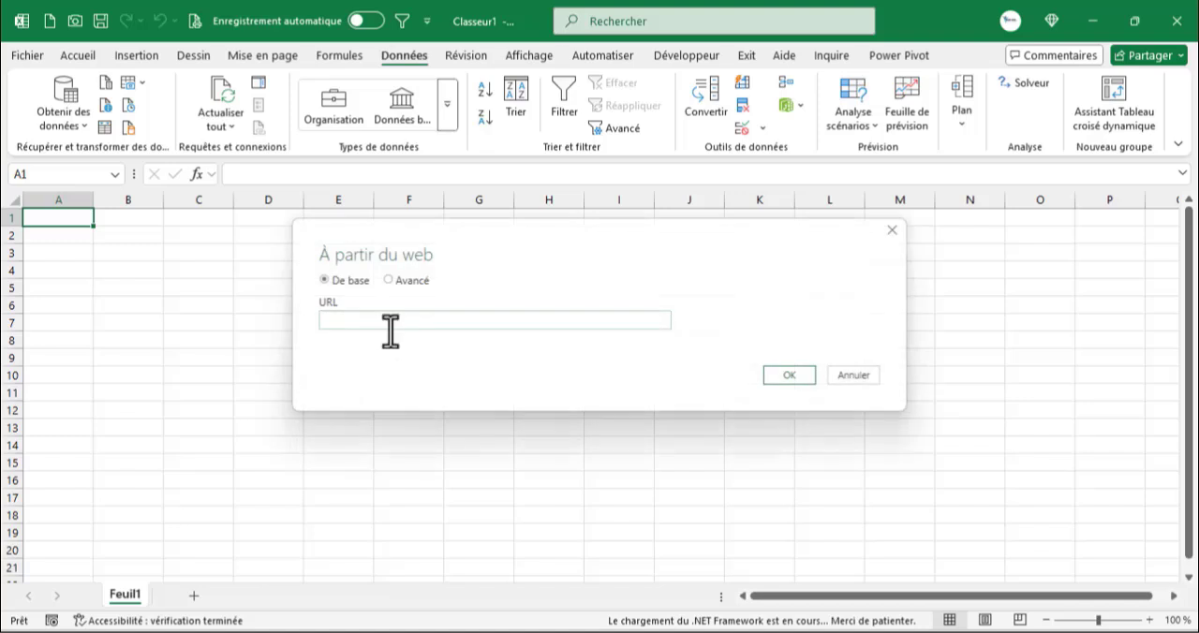
{"action": "key", "text": "ctrl+v"}
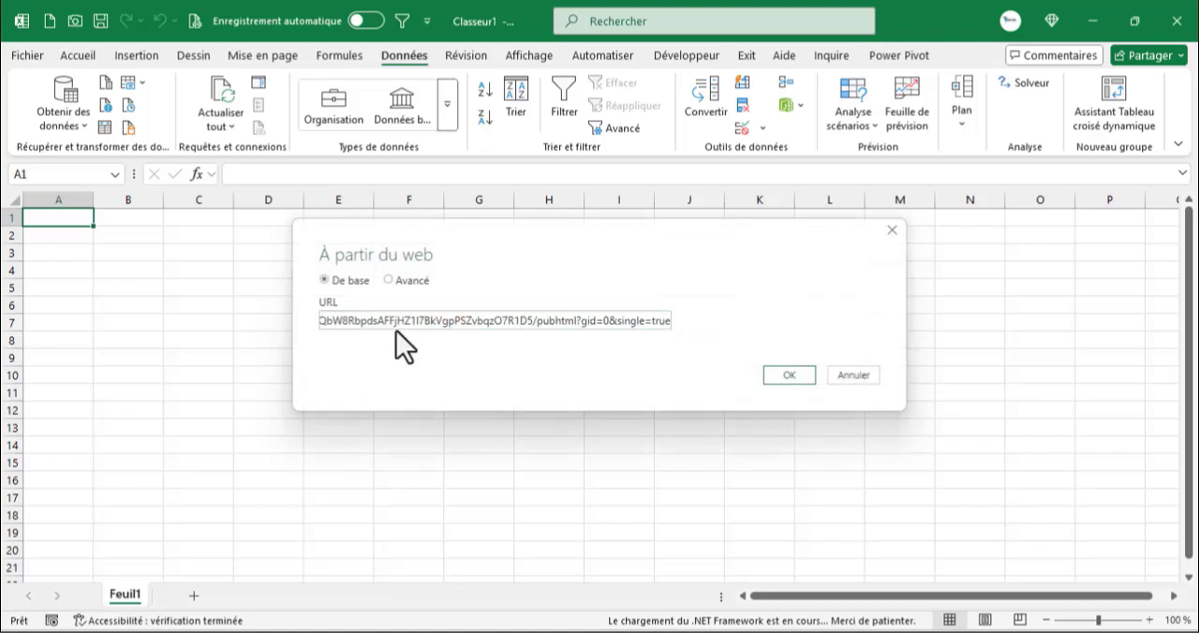
{"action": "left_click", "coordinate": [789, 374]}
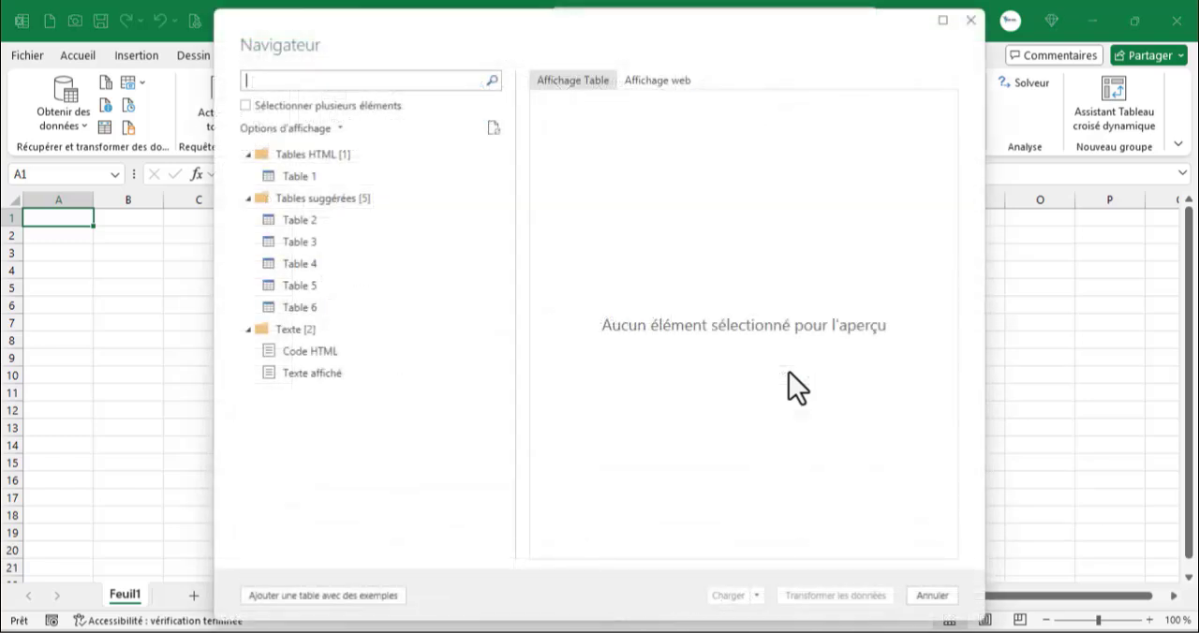
{"action": "left_click", "coordinate": [297, 177]}
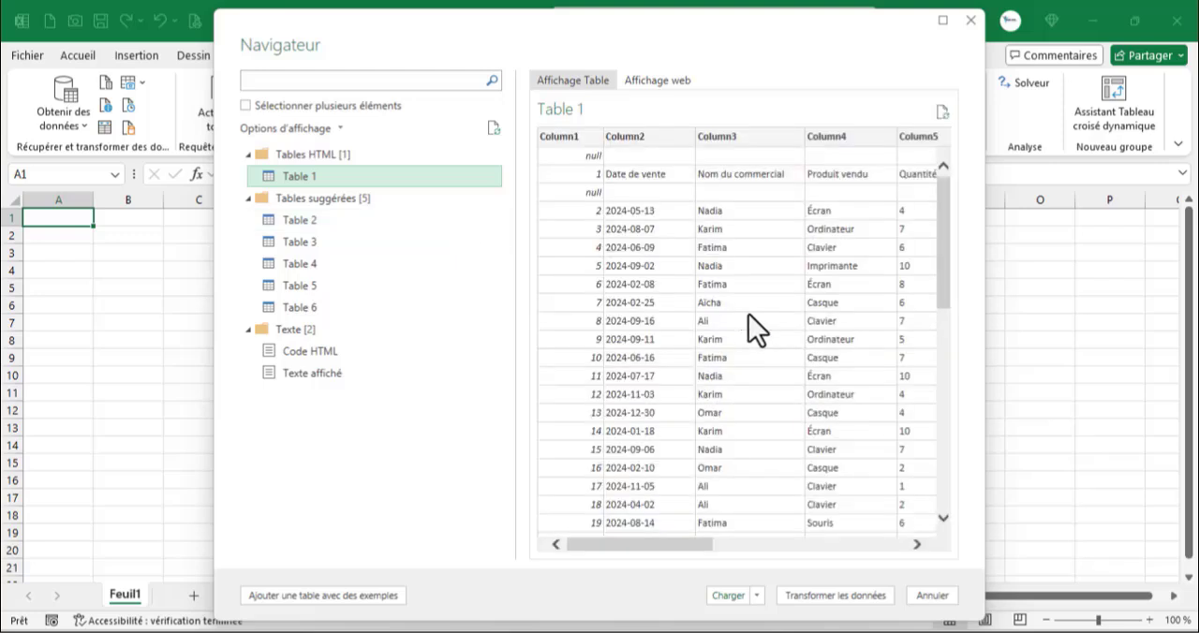
{"action": "left_click", "coordinate": [843, 596]}
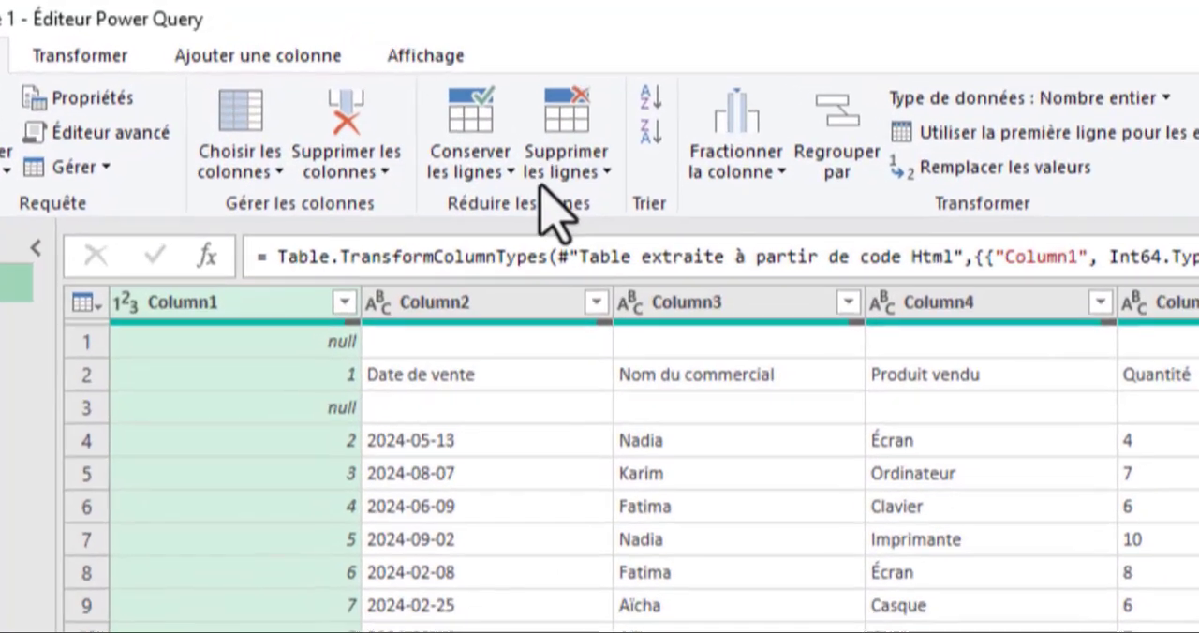
Step: Remove the top 1 row from the imported Table 1 query
{"action": "left_click", "coordinate": [404, 97]}
{"action": "left_click", "coordinate": [626, 213]}
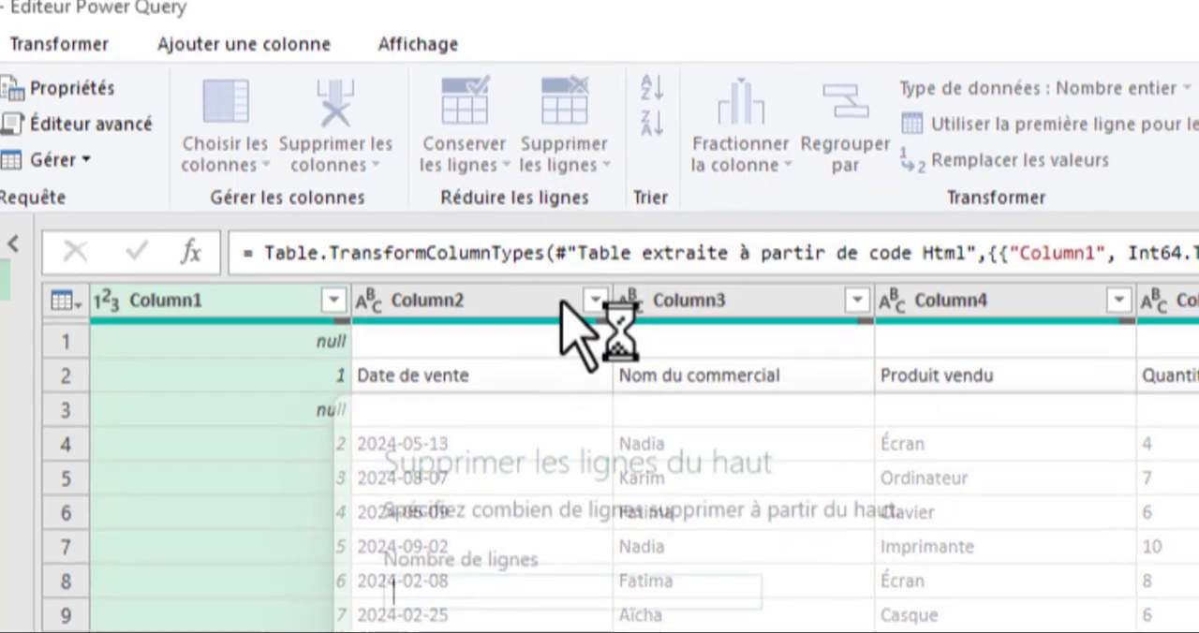
{"action": "type", "text": "1"}
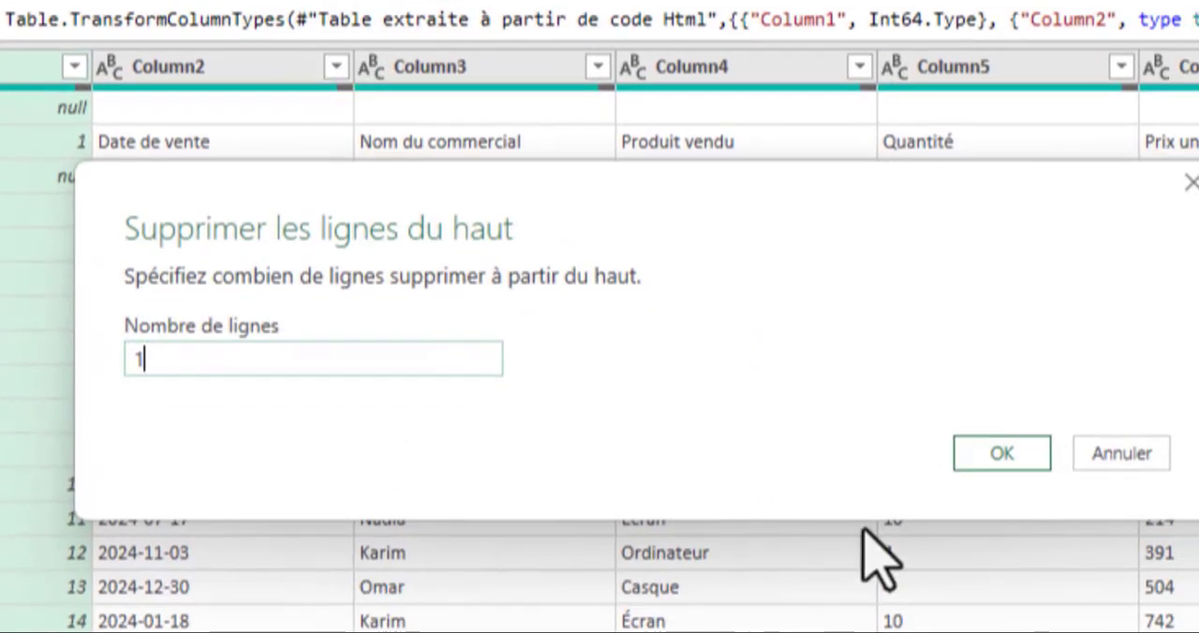
{"action": "left_click", "coordinate": [960, 451]}
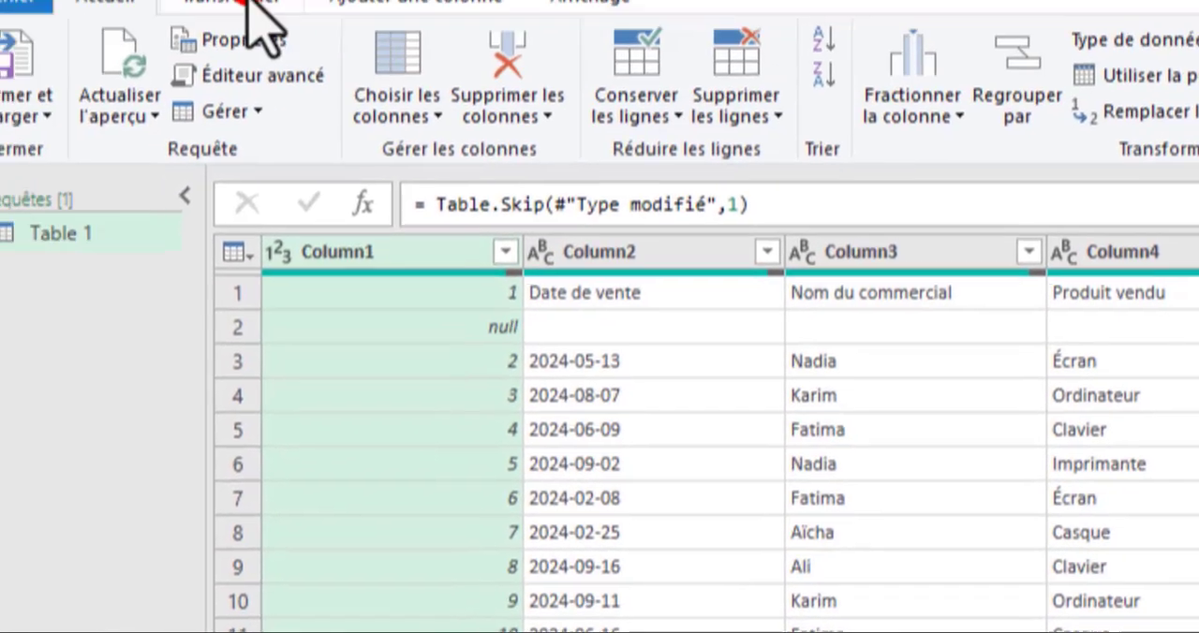
Step: Use the first row of Table 1 as the column headers
{"action": "left_click", "coordinate": [246, 6]}
{"action": "left_click", "coordinate": [206, 120]}
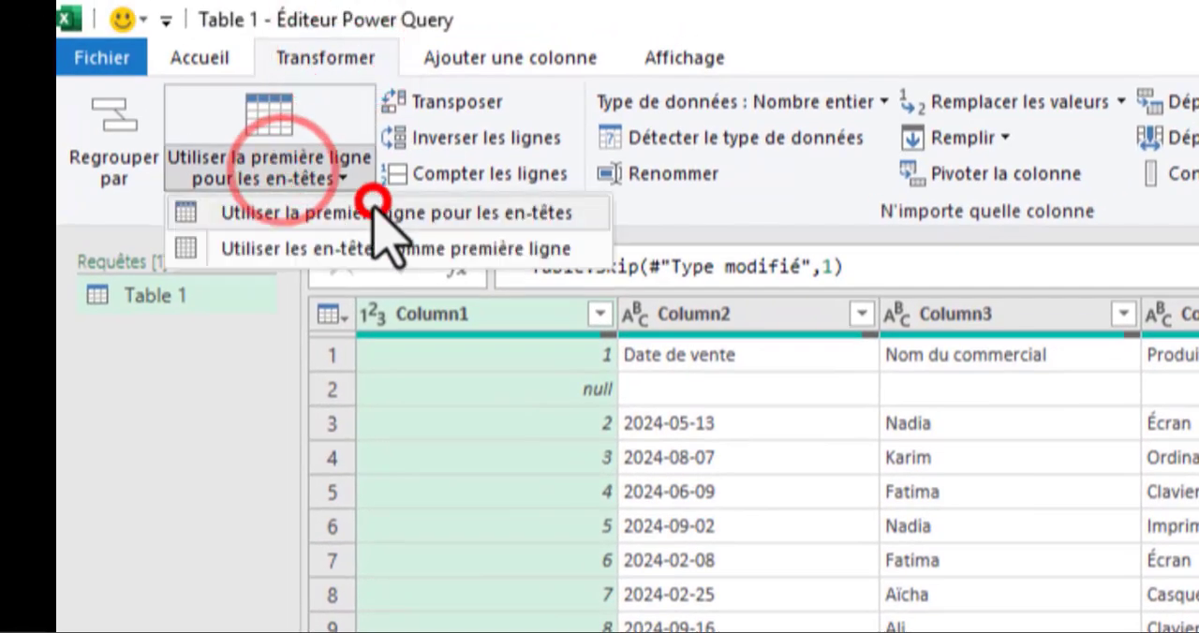
{"action": "left_click", "coordinate": [206, 150]}
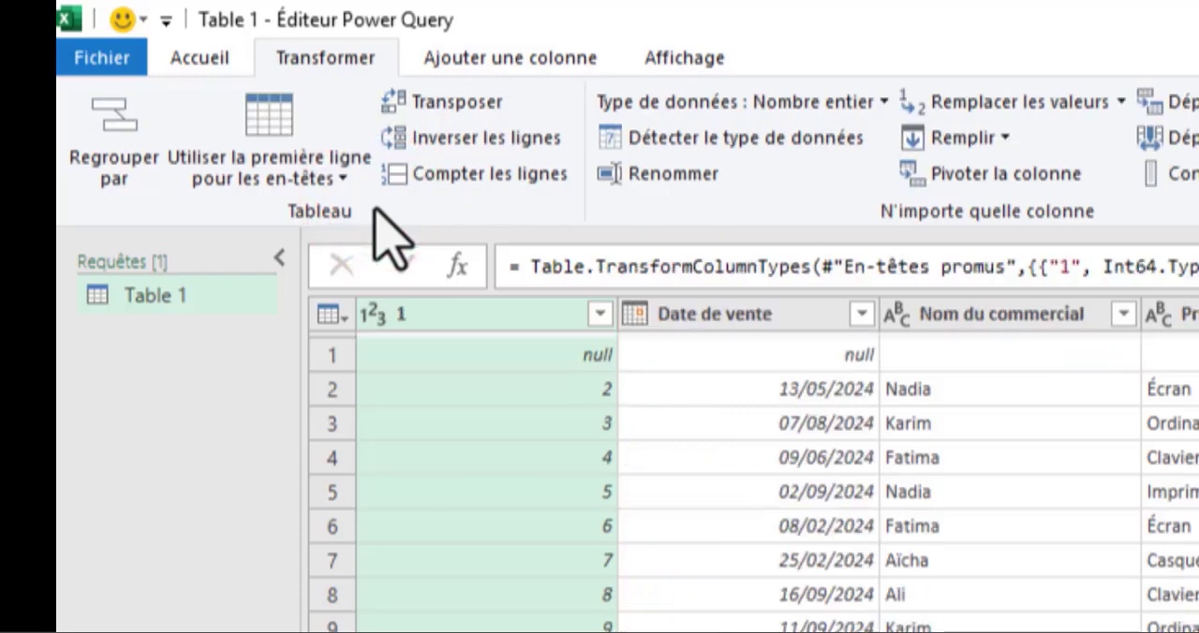
Step: Filter out the null rows in the row-number column named 1
{"action": "left_click", "coordinate": [599, 315]}
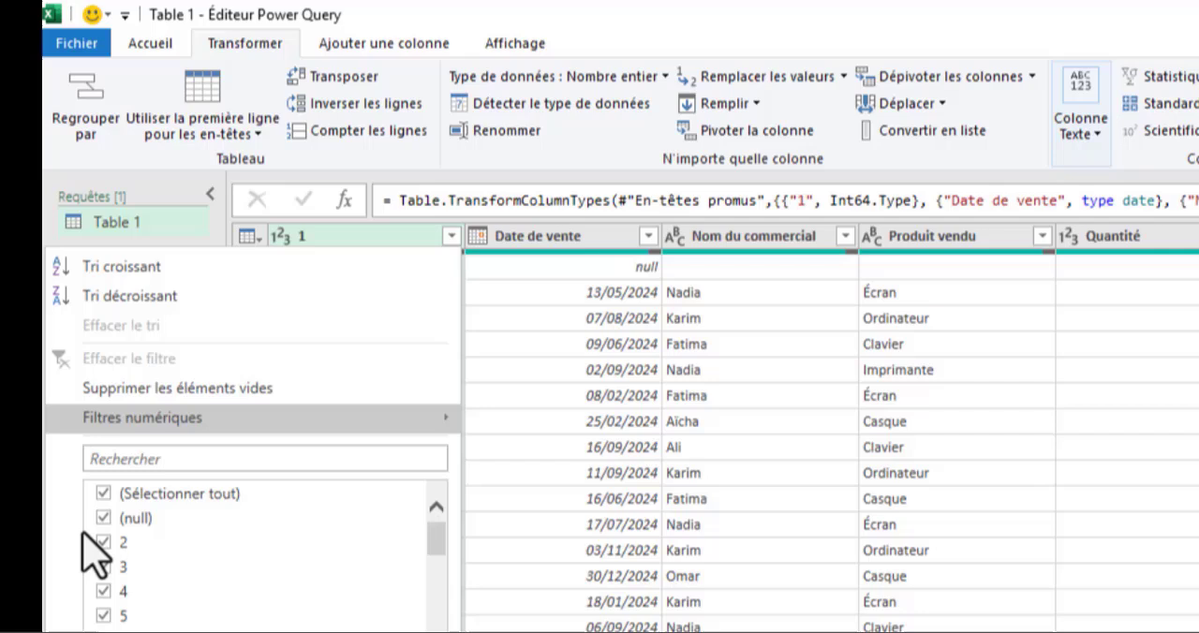
{"action": "left_click", "coordinate": [104, 519]}
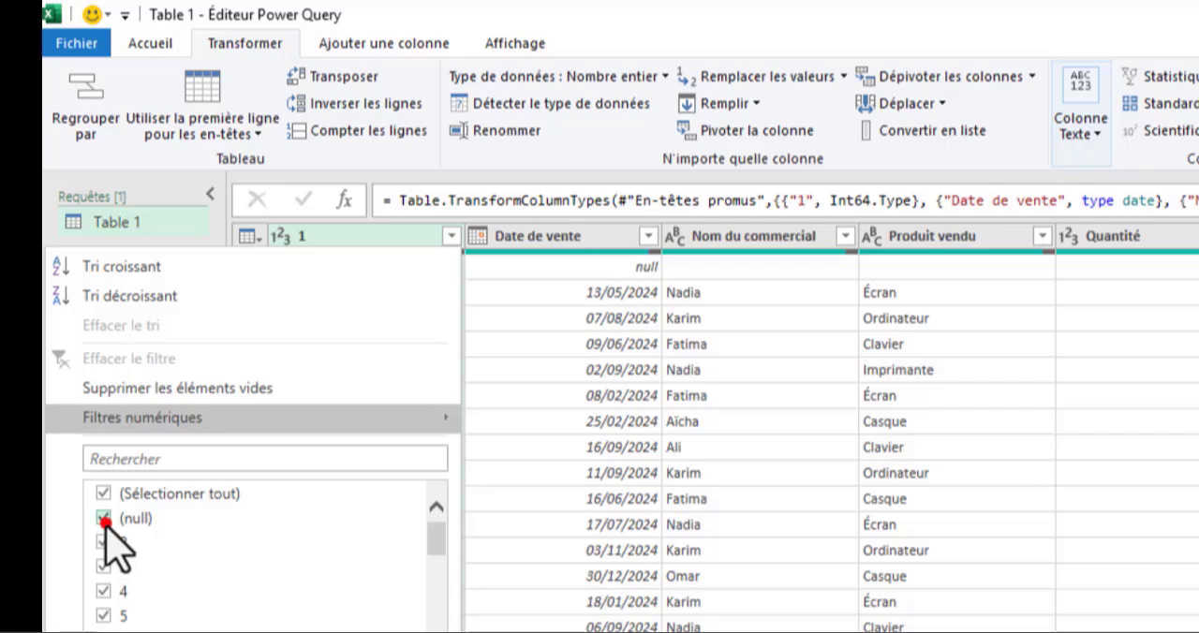
{"action": "left_click", "coordinate": [298, 631]}
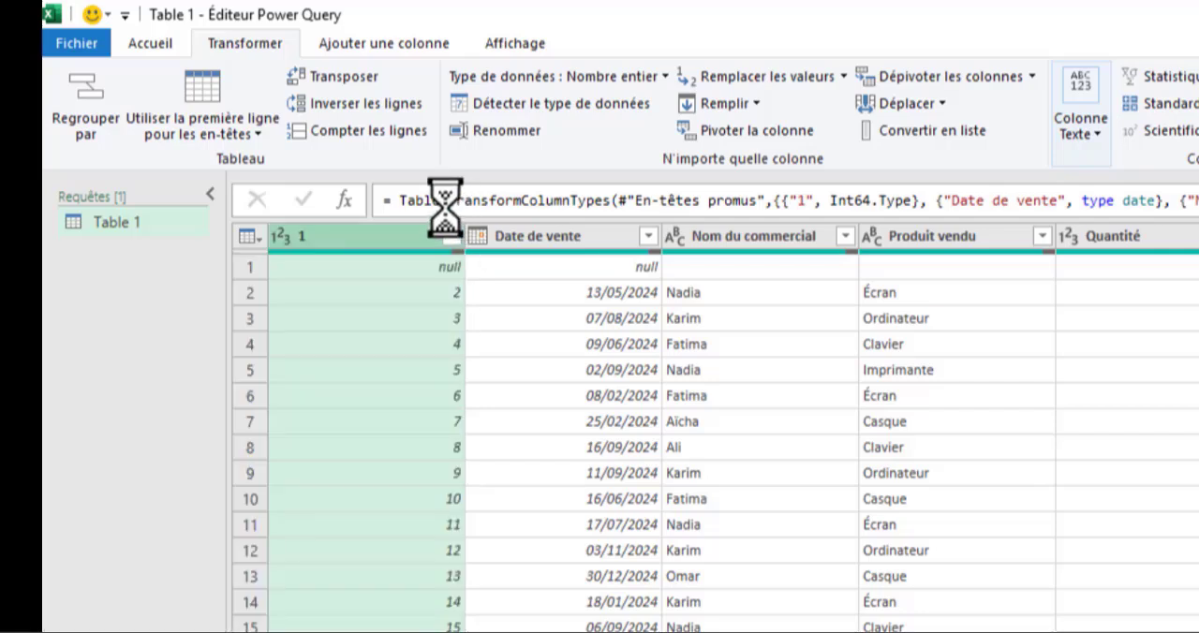
Step: Delete the row-number column named 1 from the query
{"action": "right_click", "coordinate": [398, 236]}
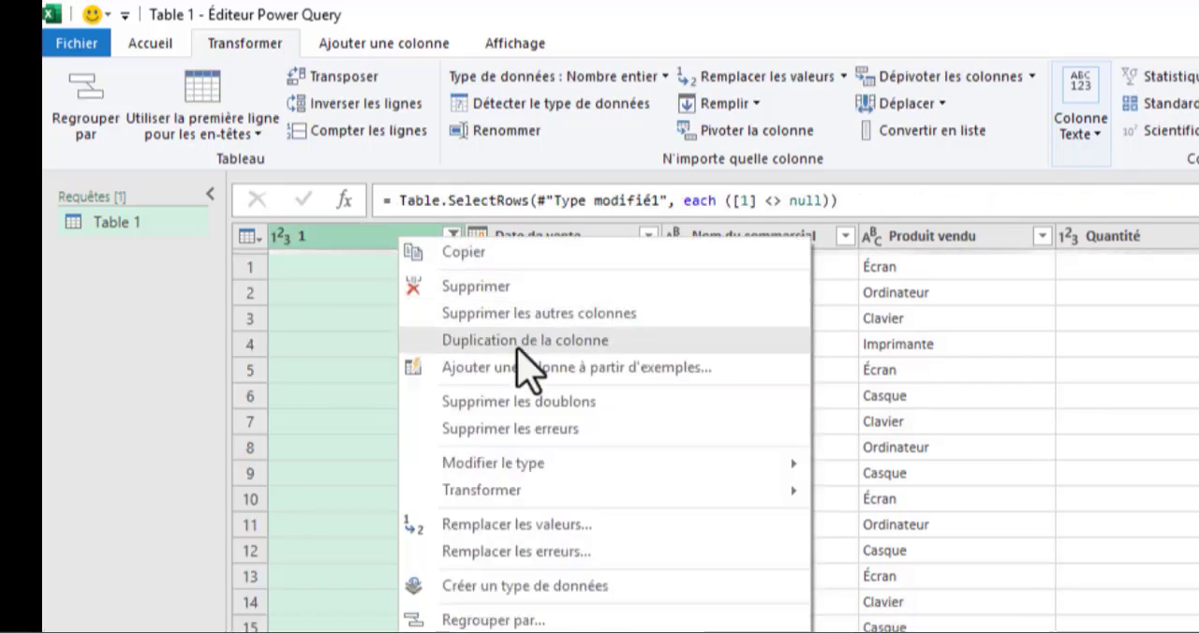
{"action": "left_click", "coordinate": [481, 286]}
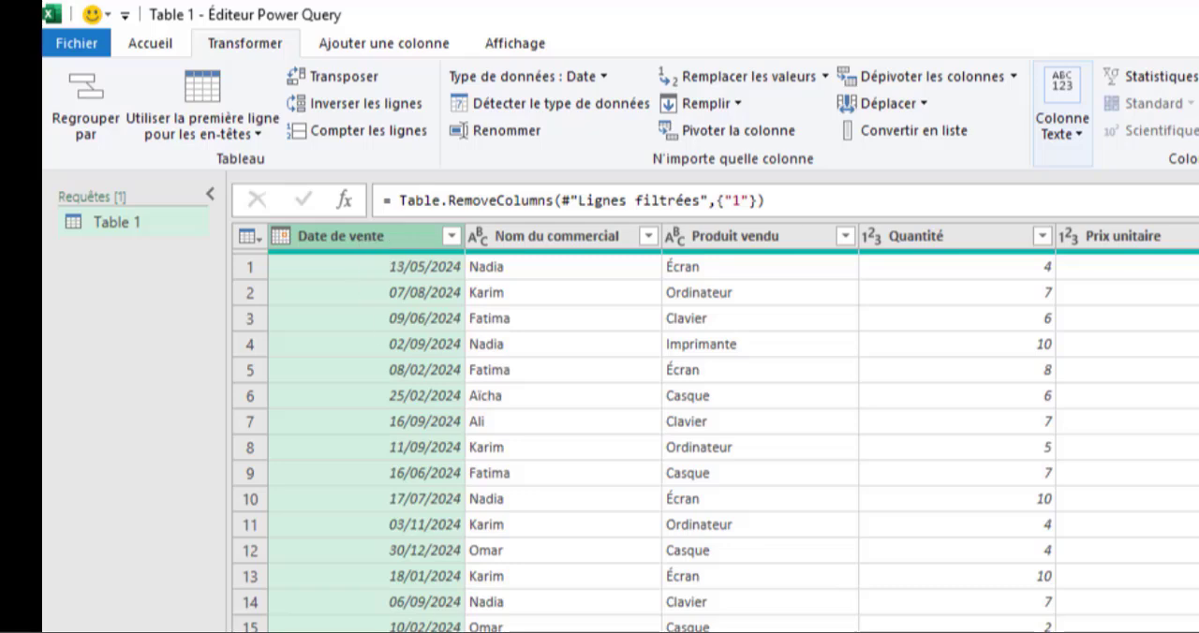
{"action": "scroll", "coordinate": [714, 428], "scroll_direction": "right", "scroll_amount": 10}
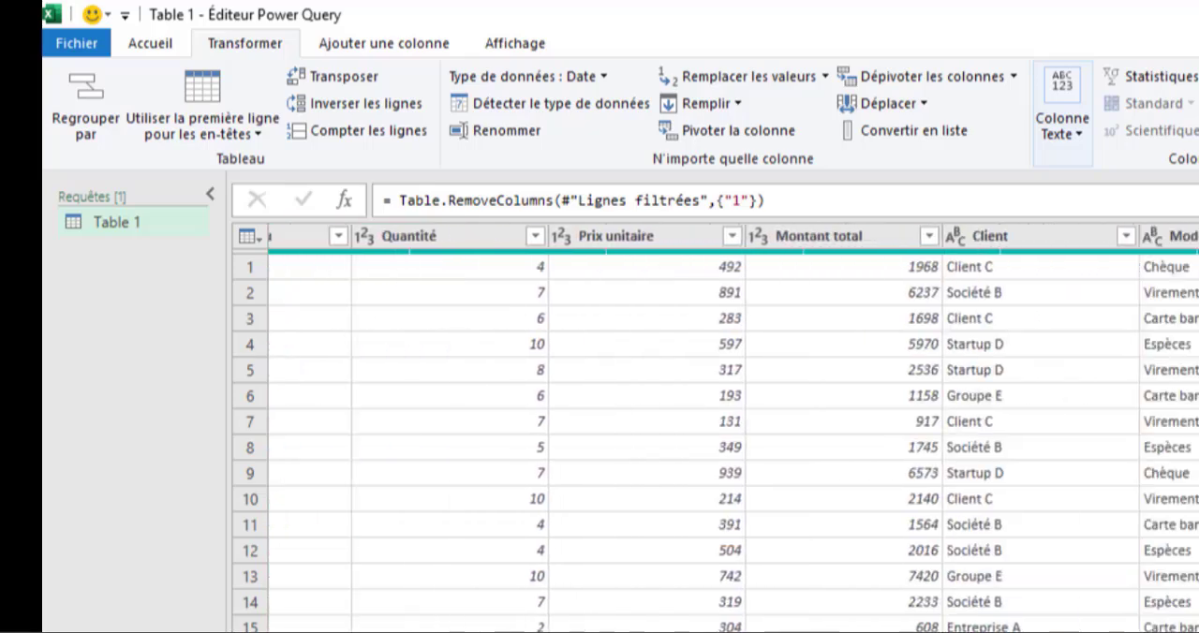
Step: Automatically detect the data types of all columns in the Table 1 query
{"action": "scroll", "coordinate": [714, 428], "scroll_direction": "right", "scroll_amount": 1}
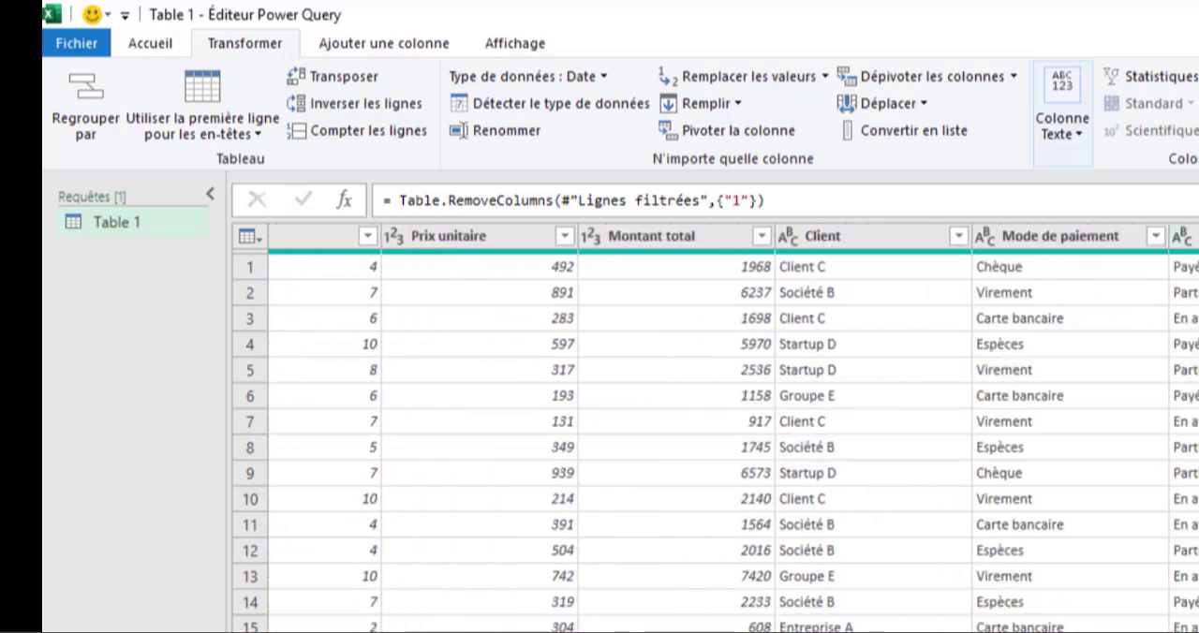
{"action": "key", "text": "ctrl+a"}
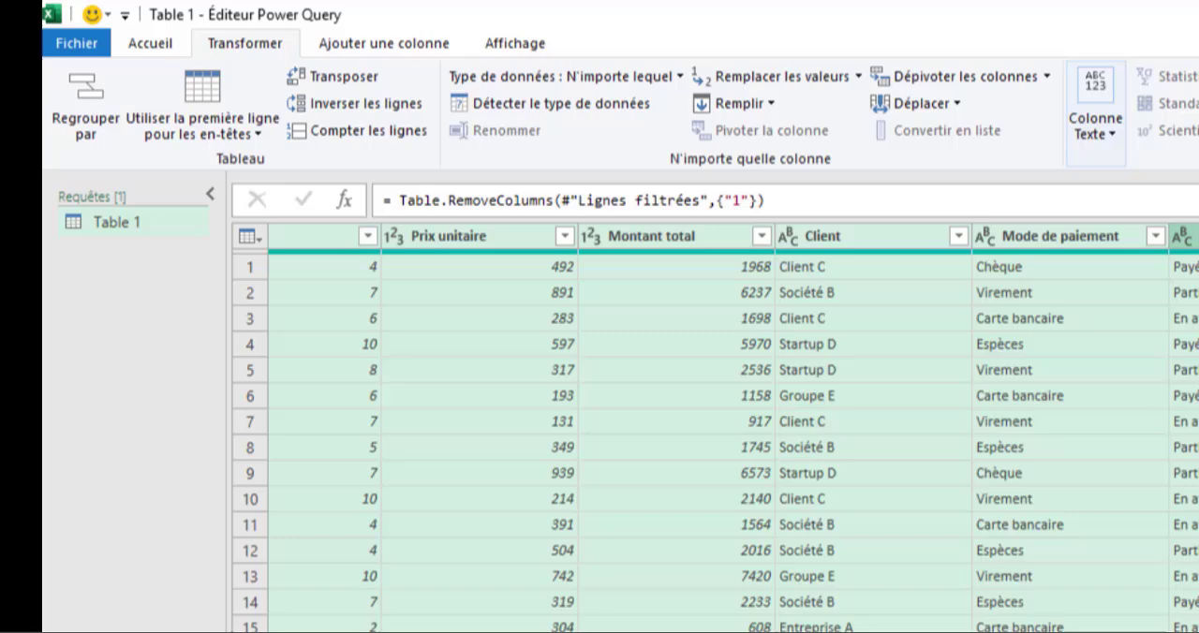
{"action": "left_click", "coordinate": [501, 103]}
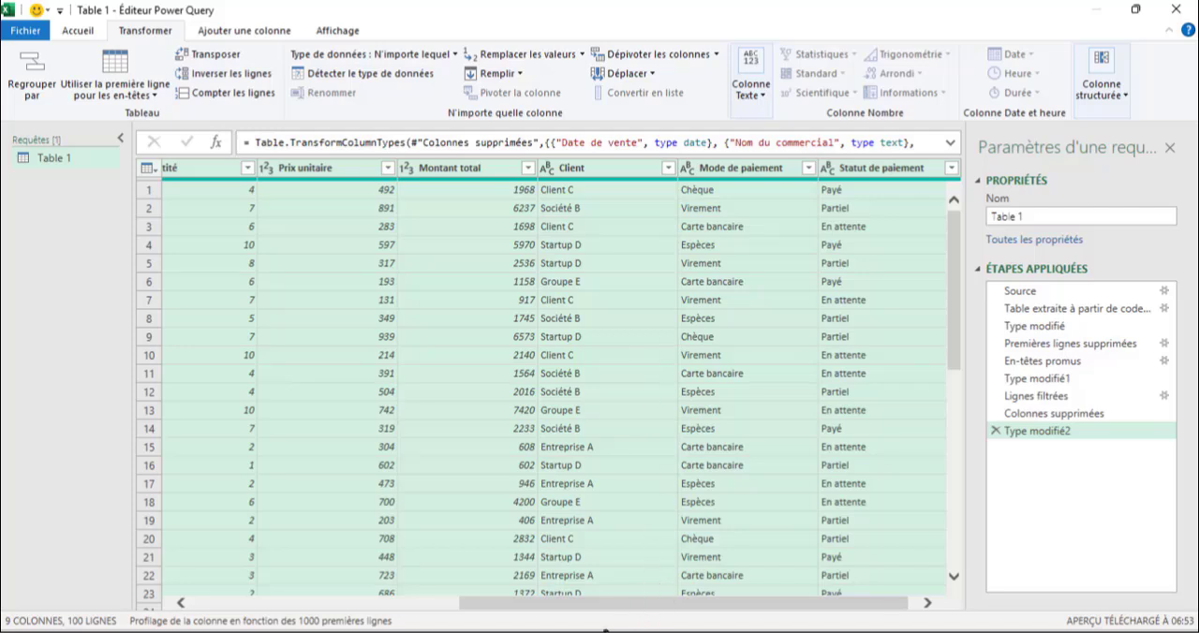
Step: Close the query editor and load the cleaned Table 1 query into the Excel workbook
{"action": "left_click_drag", "start_coordinate": [606, 604], "coordinate": [495, 606]}
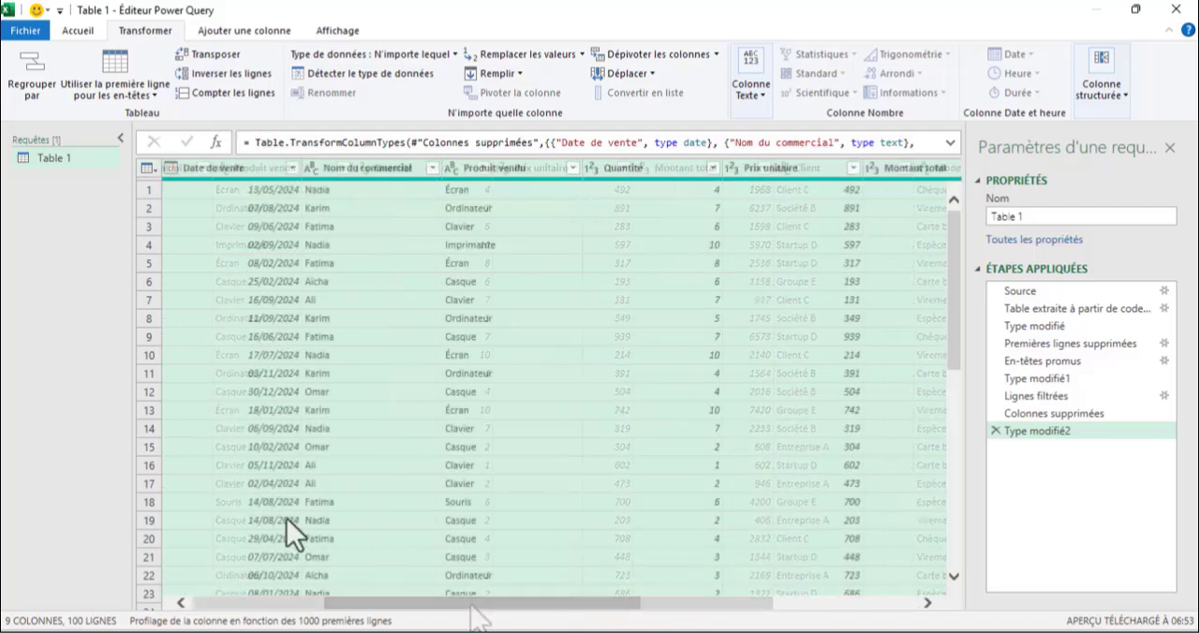
{"action": "left_click", "coordinate": [80, 32]}
{"action": "left_click", "coordinate": [30, 66]}
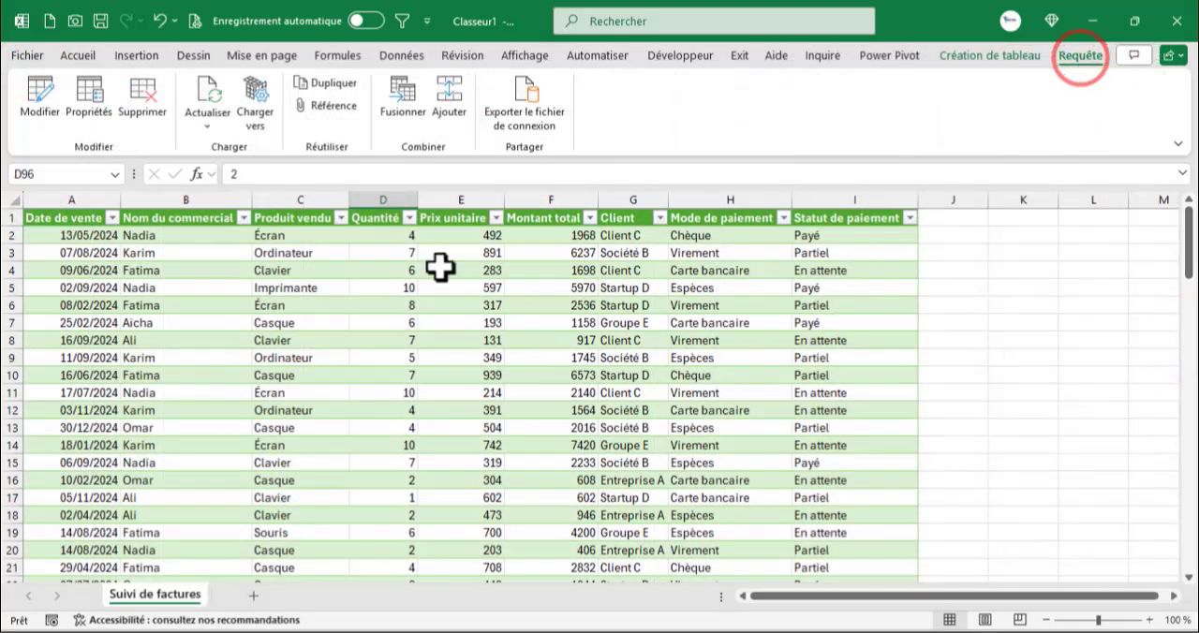
Step: Set the Table 1 query to refresh every 5 minutes and whenever the file is opened
{"action": "left_click", "coordinate": [101, 118]}
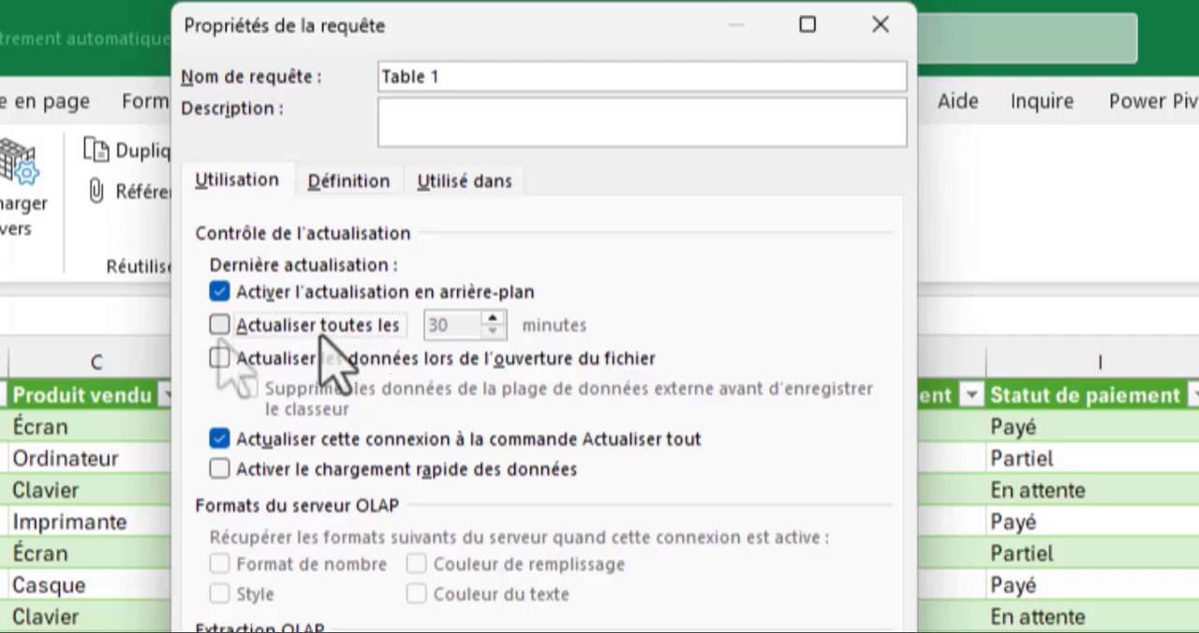
{"action": "left_click", "coordinate": [219, 325]}
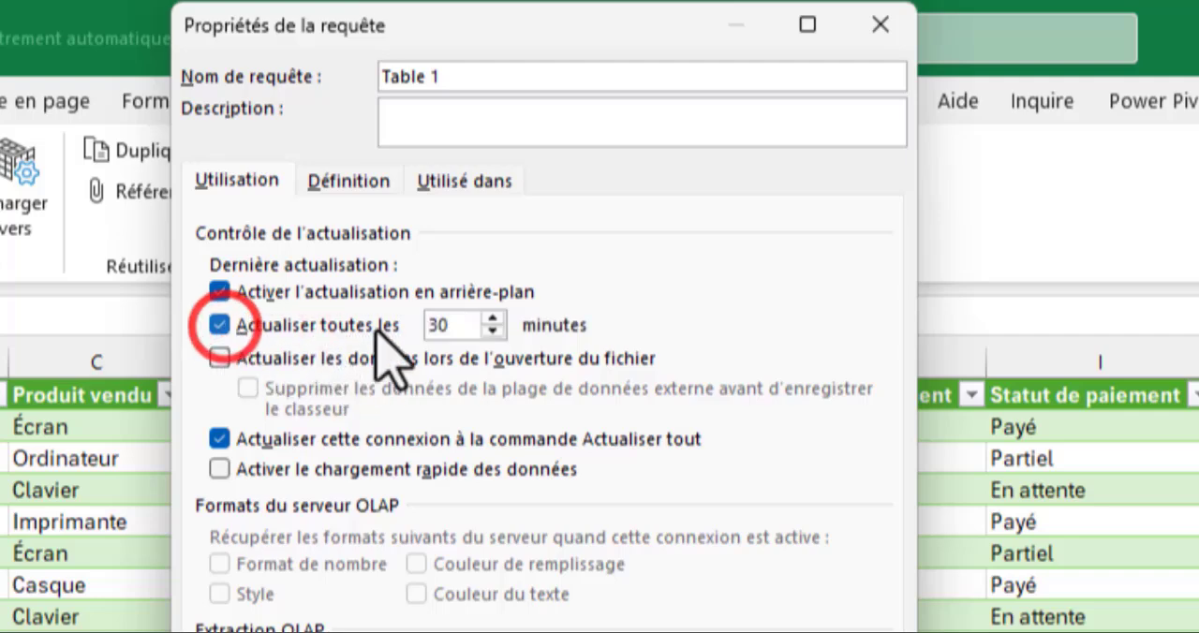
{"action": "double_click", "coordinate": [468, 325]}
{"action": "type", "text": "5"}
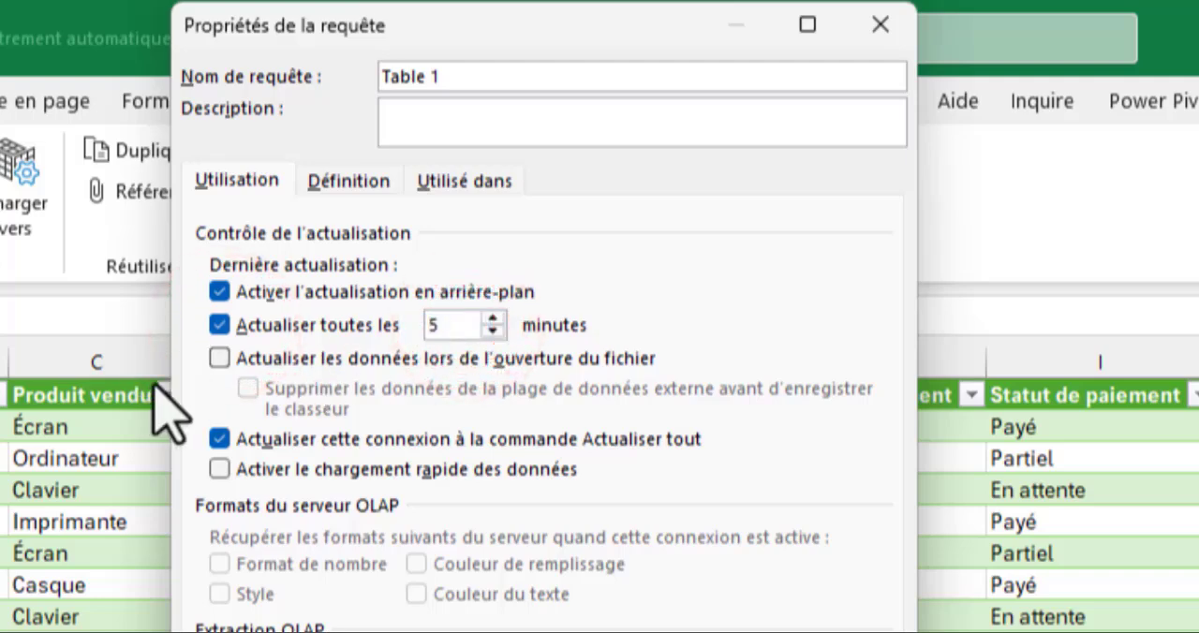
{"action": "left_click", "coordinate": [221, 360]}
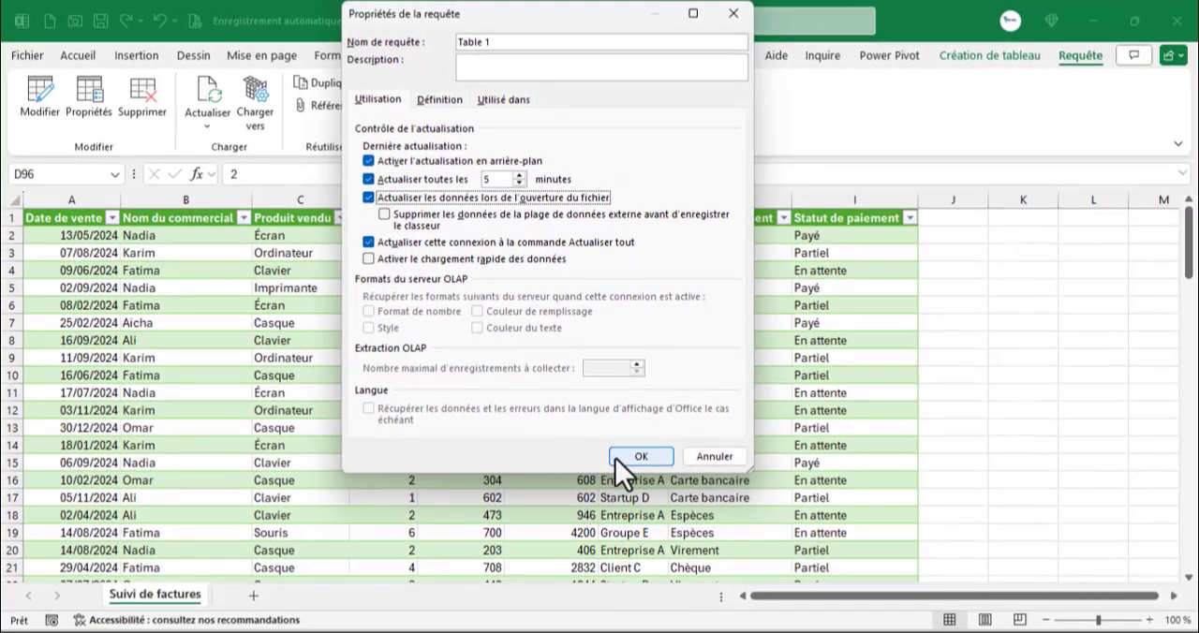
{"action": "left_click", "coordinate": [620, 457]}
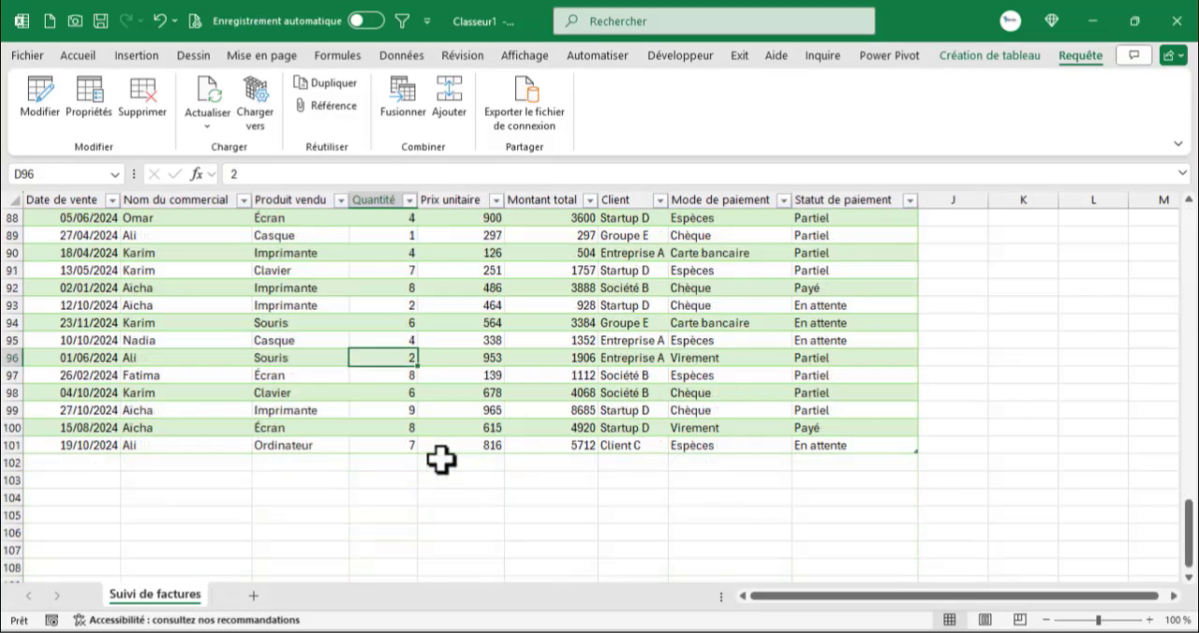
Step: Switch to the Google Sheets invoice table and start row 102 with sale date 31/12/2024 and a salesperson's name
{"action": "key", "text": "alt+Tab"}
{"action": "type", "text": "31/12/2024"}
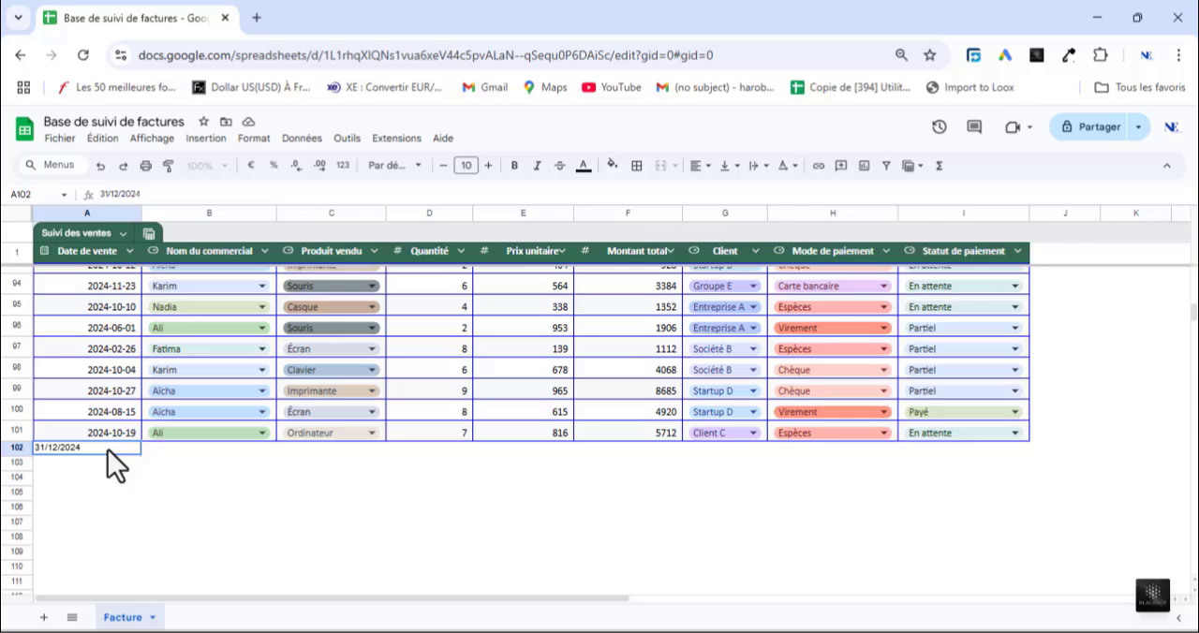
{"action": "left_click", "coordinate": [202, 455]}
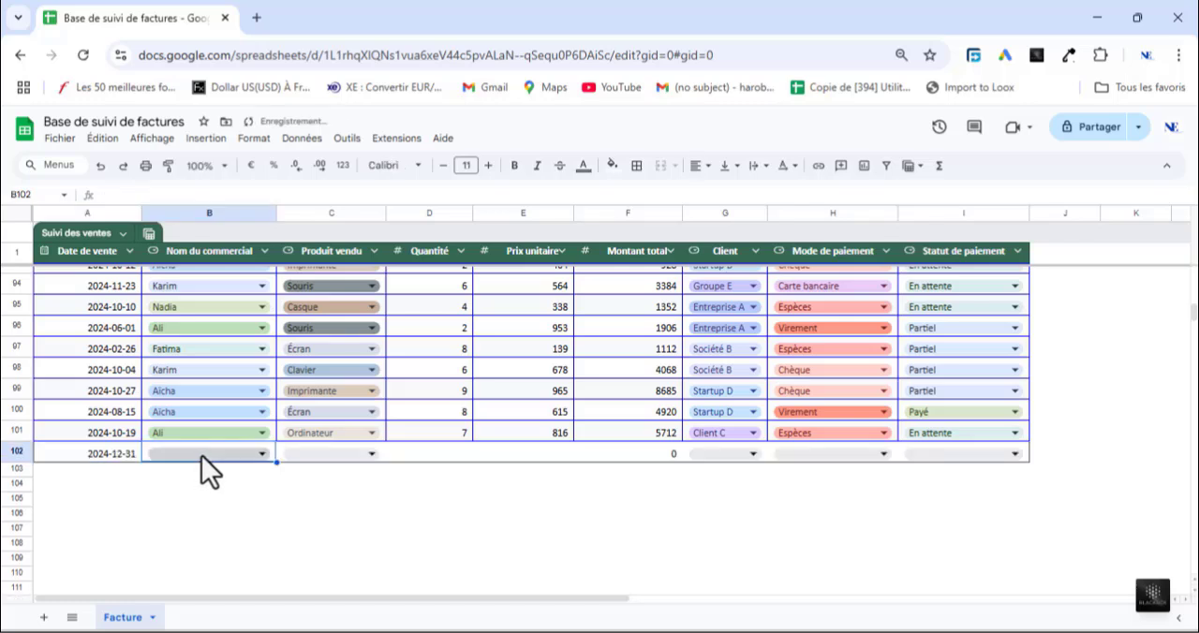
{"action": "left_click", "coordinate": [258, 454]}
{"action": "left_click", "coordinate": [184, 477]}
Step: Fill row 102 with product Ordinateur, quantity 1 and unit price 250000
{"action": "left_click", "coordinate": [329, 454]}
{"action": "left_click", "coordinate": [316, 493]}
{"action": "left_click", "coordinate": [447, 451]}
{"action": "type", "text": "1"}
{"action": "key", "text": "Tab"}
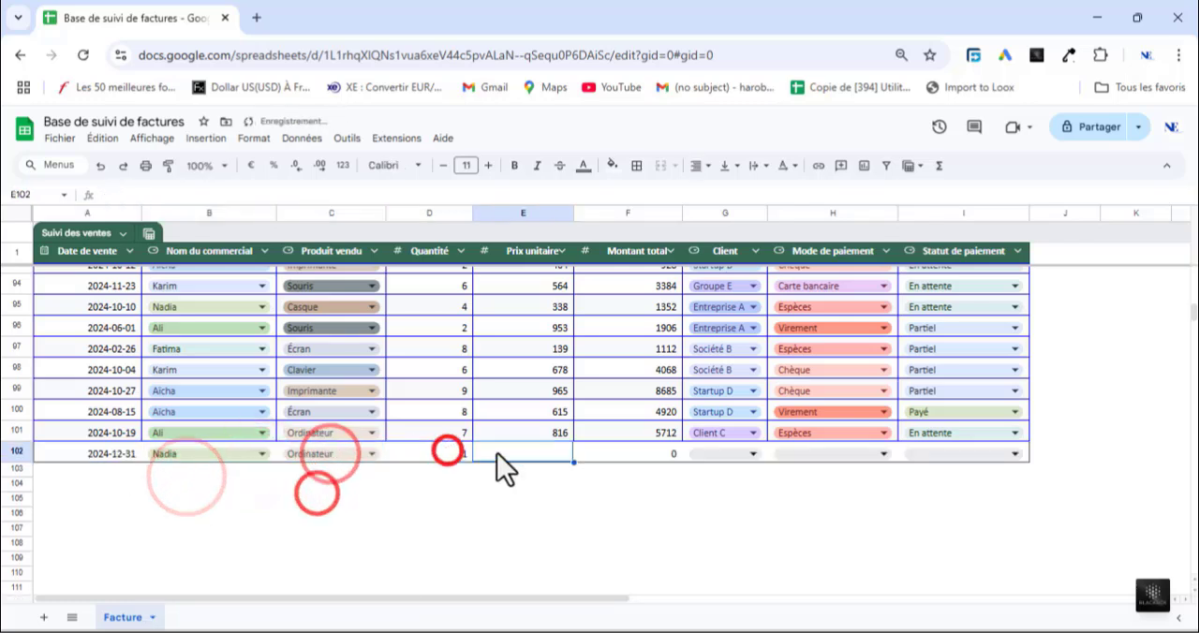
{"action": "type", "text": "250000"}
Step: Complete row 102 with client Groupe E, payment method Chèque and payment status Payé
{"action": "left_click", "coordinate": [739, 453]}
{"action": "left_click", "coordinate": [721, 529]}
{"action": "left_click", "coordinate": [840, 454]}
{"action": "left_click", "coordinate": [807, 475]}
{"action": "left_click", "coordinate": [934, 452]}
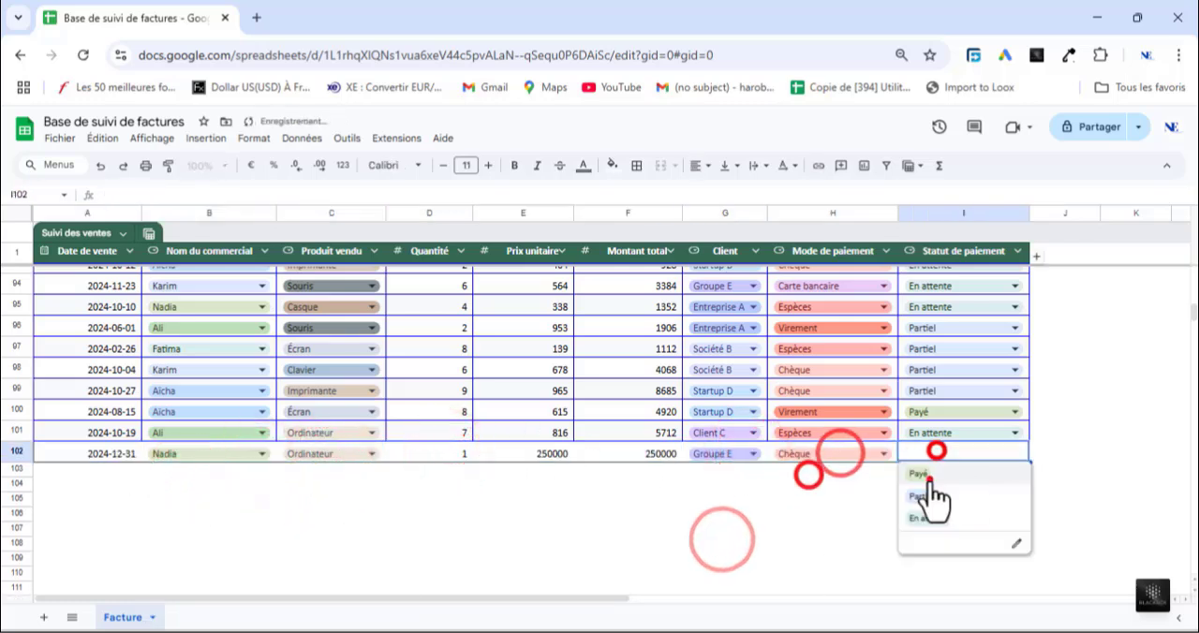
{"action": "left_click", "coordinate": [930, 478]}
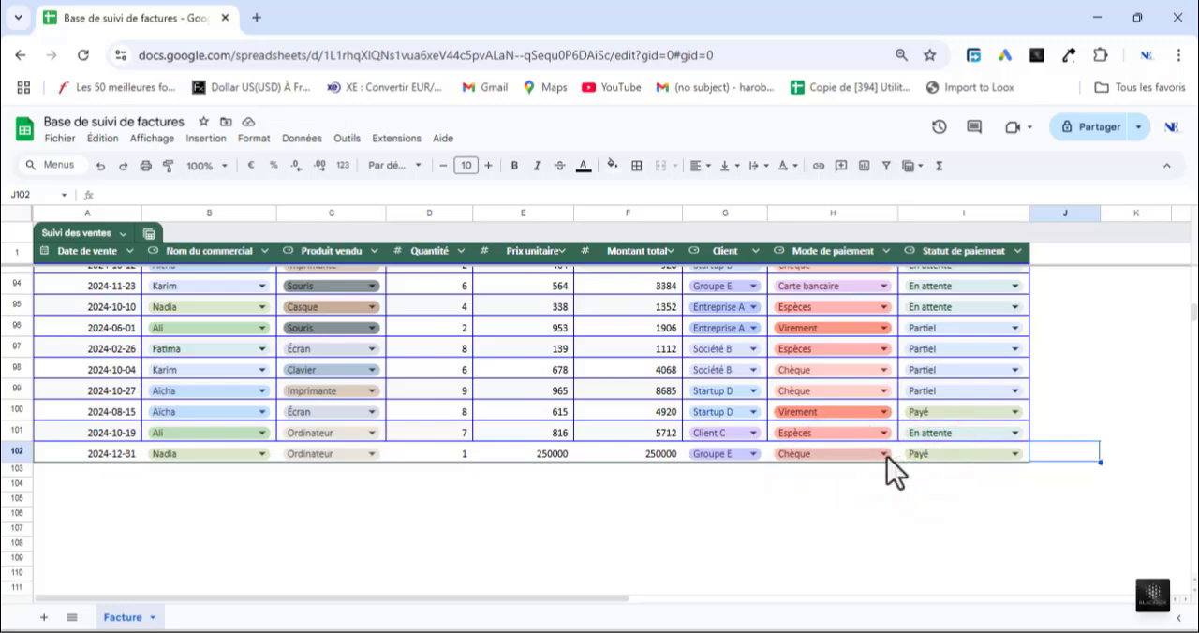